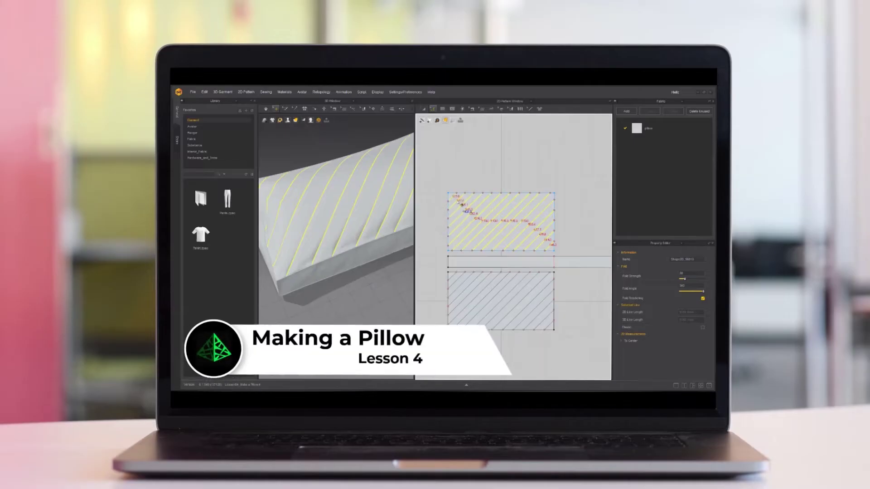
key(ctrl+c)
key(ctrl+r)
key(ctrl+c)
key(ctrl+v)
click(509, 305)
right_click(478, 288)
mouse_move(519, 237)
key(Escape)
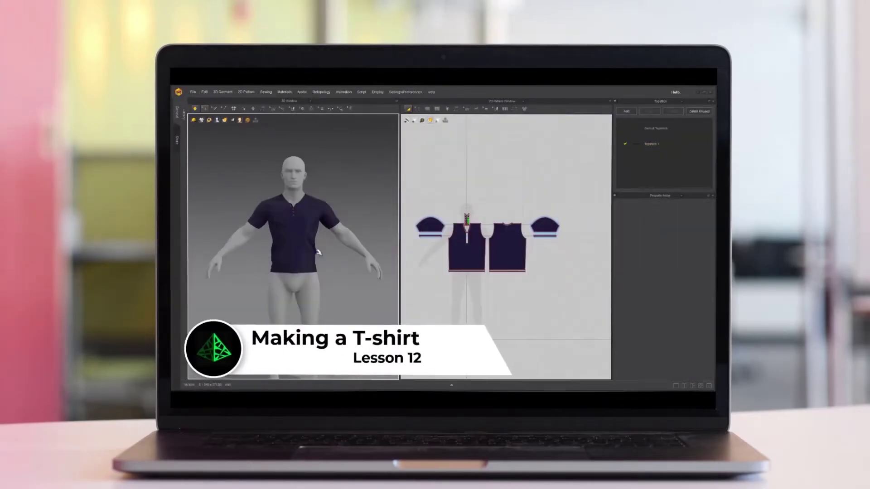
scroll(458, 245, up, 8)
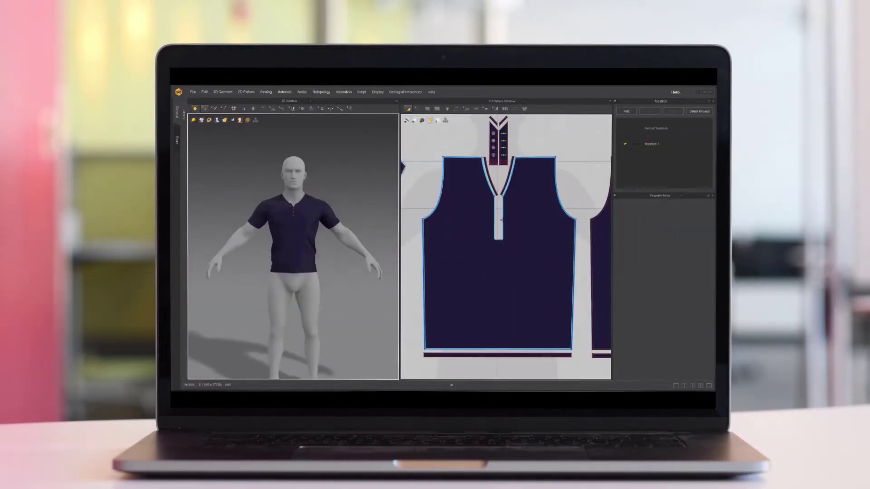
scroll(462, 240, down, 6)
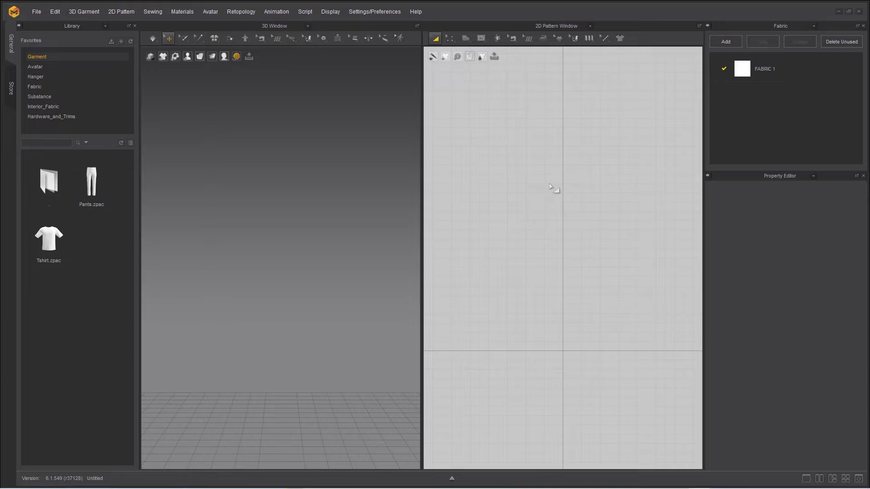
Load the Tshirt.zpac garment from the library, and view the Store before returning to the General workspace
mouse_move(53, 245)
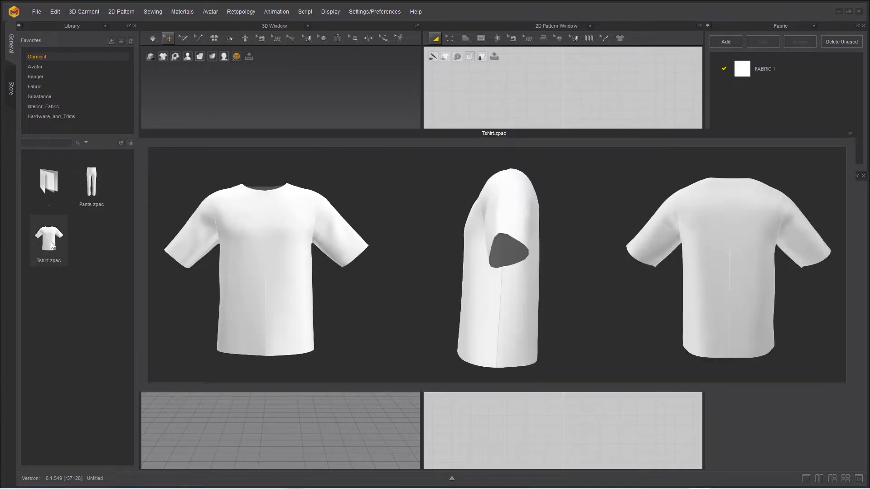
double_click(51, 241)
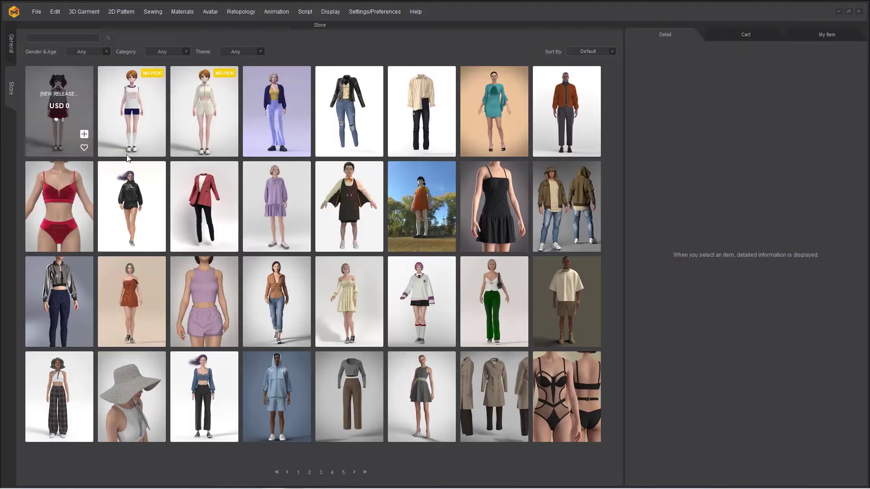
click(11, 90)
click(10, 45)
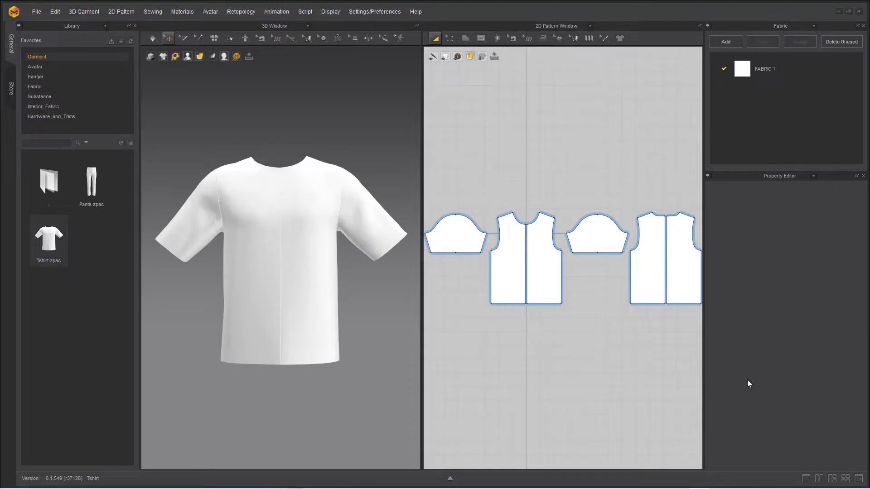
Change the workspace to a single view and switch it to the 2D Pattern Window, followed by the Property Editor
click(806, 478)
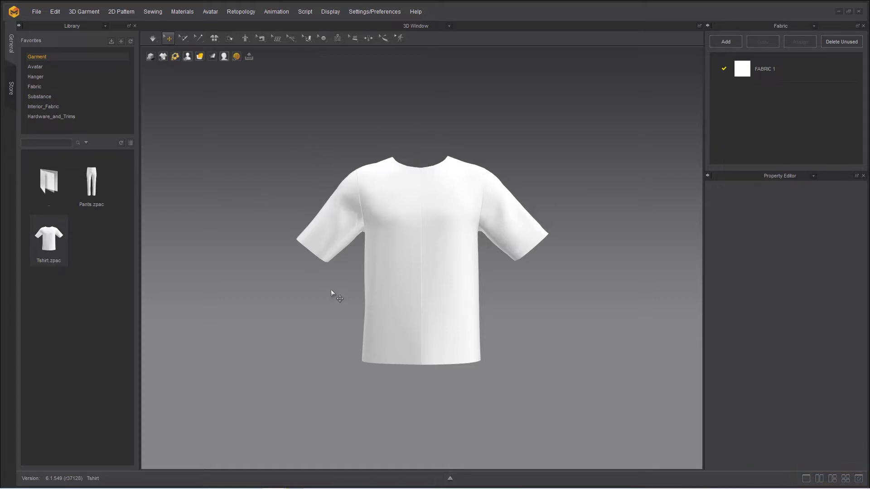
click(449, 27)
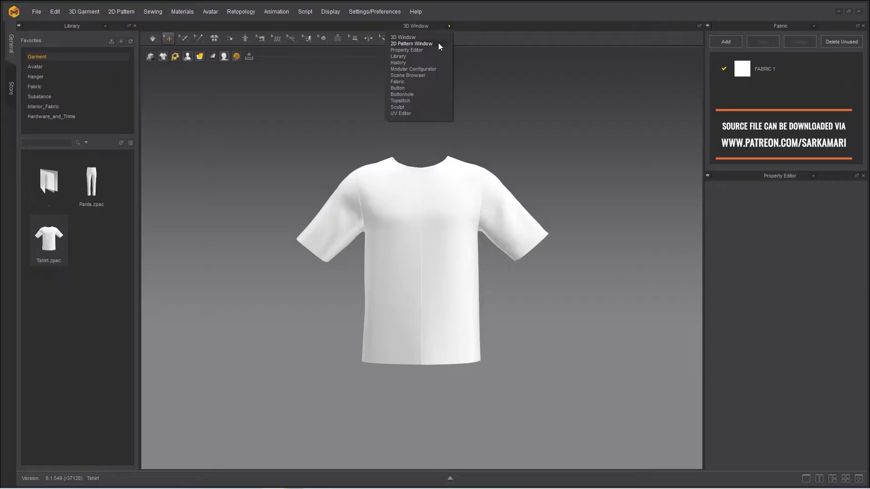
click(438, 43)
click(447, 27)
click(430, 49)
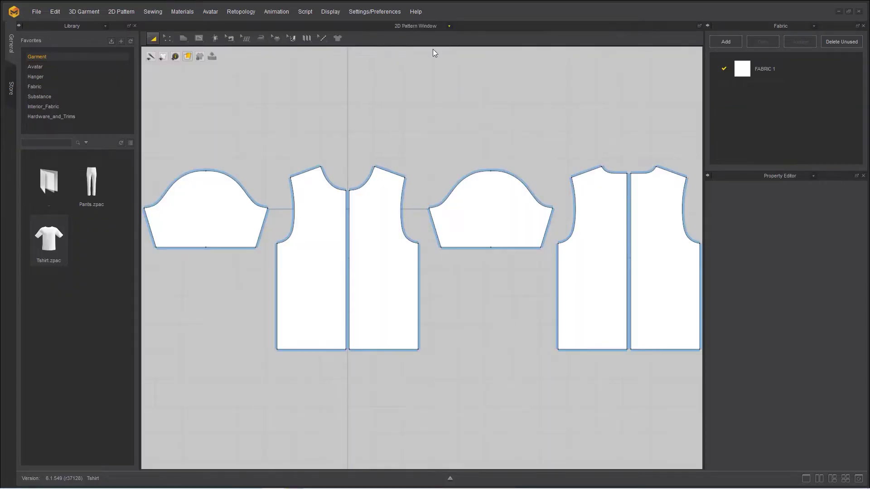
Cycle the single view through the Library and History, and return it to the 3D Window
click(449, 27)
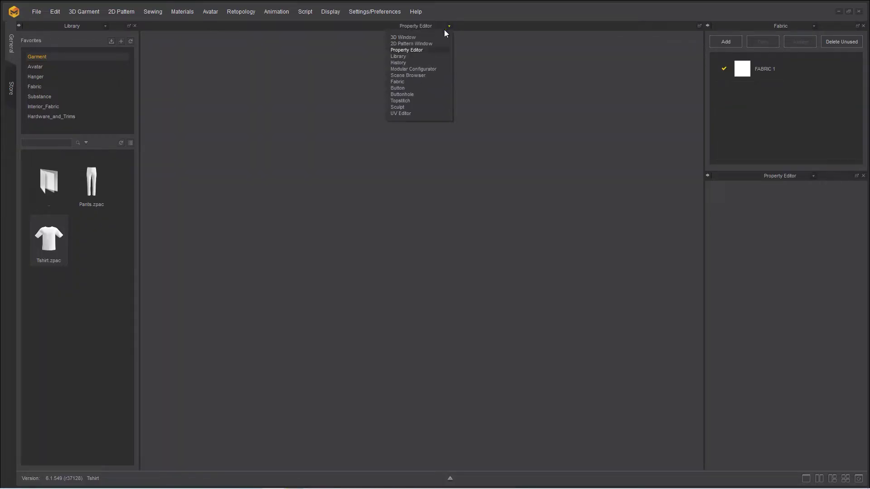
click(417, 56)
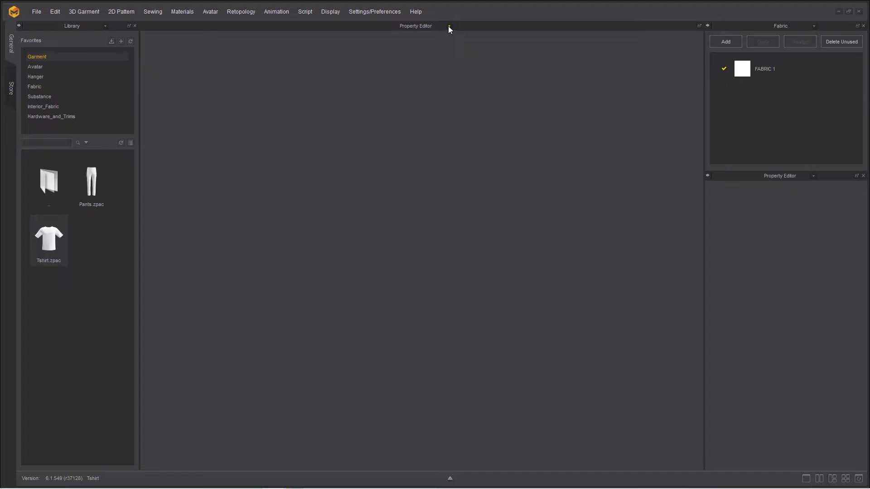
click(449, 27)
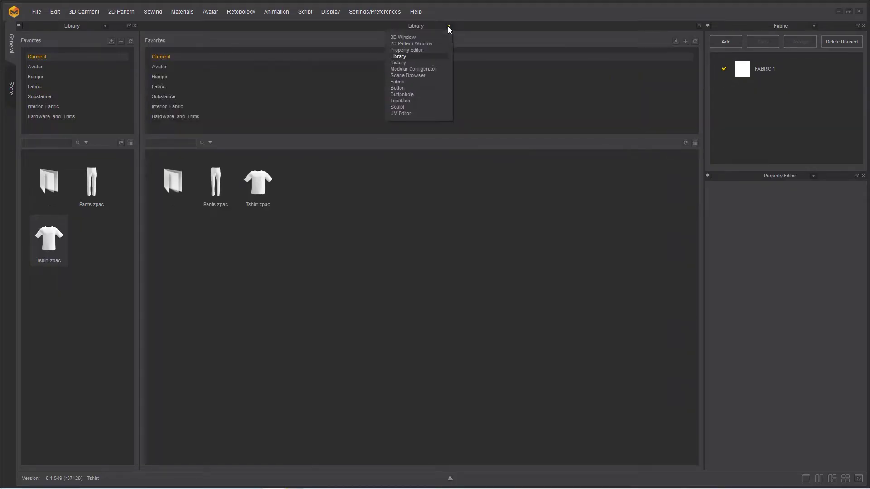
click(410, 62)
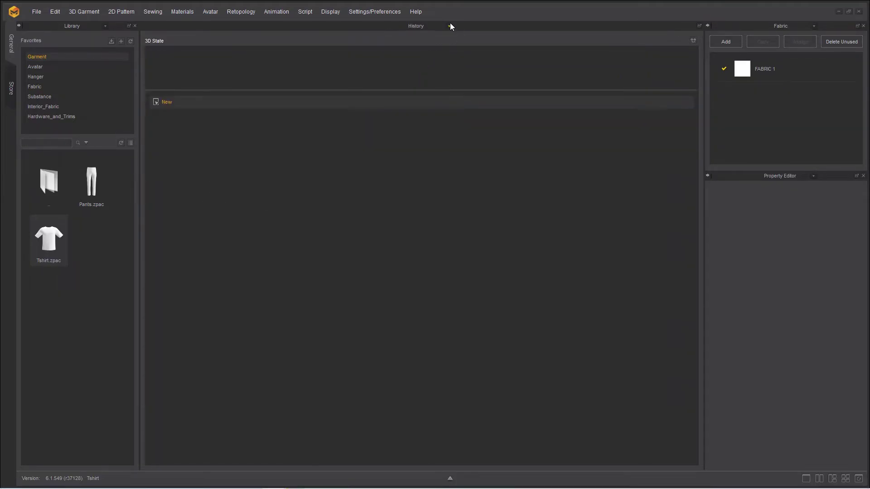
click(449, 26)
click(423, 37)
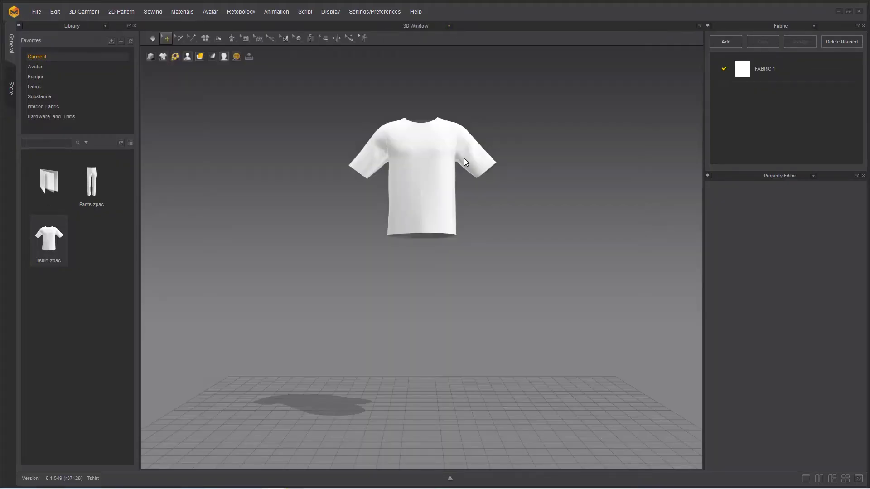
Split the workspace into two side-by-side views and set the second one to the 2D Pattern Window
click(819, 479)
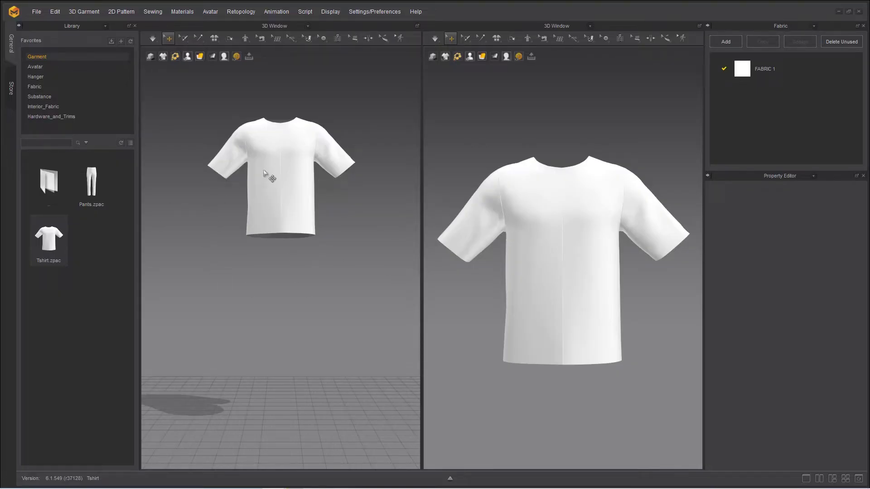
click(590, 26)
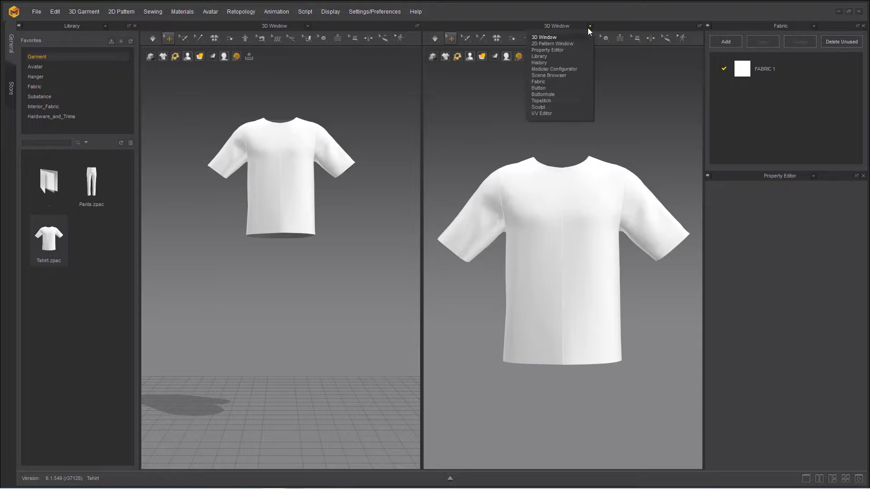
click(561, 43)
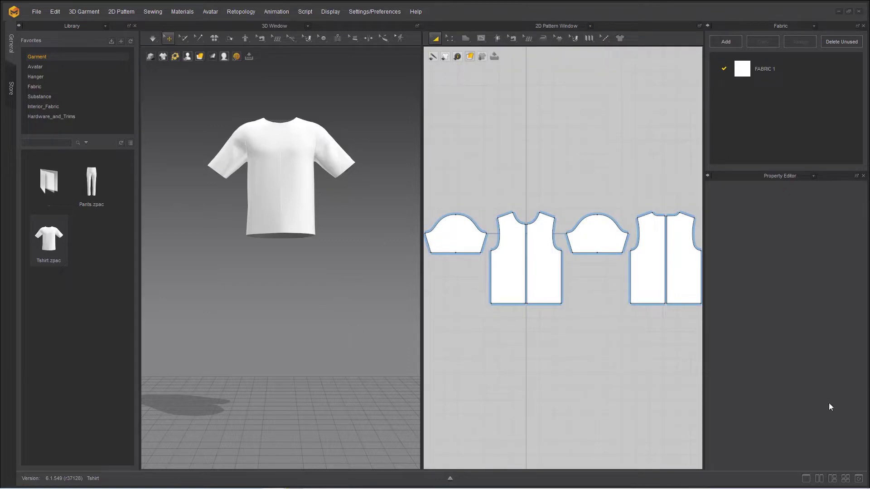
Split the workspace into three views, with the 2D Pattern Window beneath the smaller 3D Window
click(830, 477)
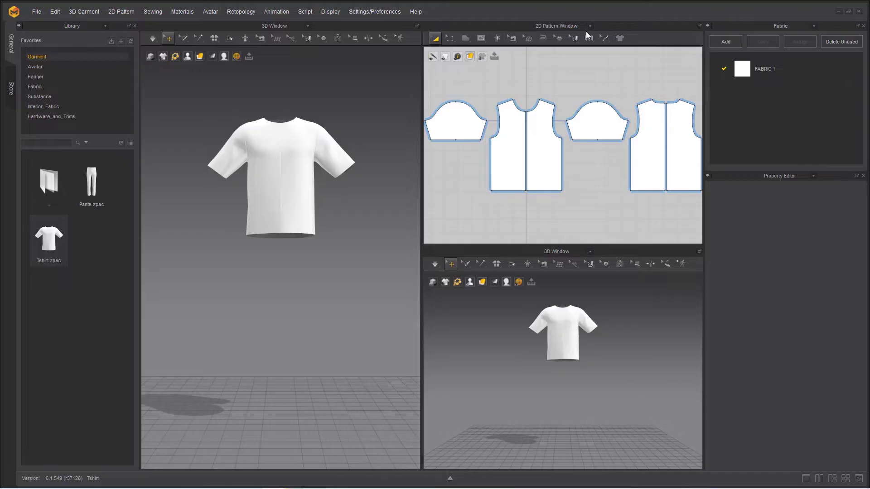
click(591, 252)
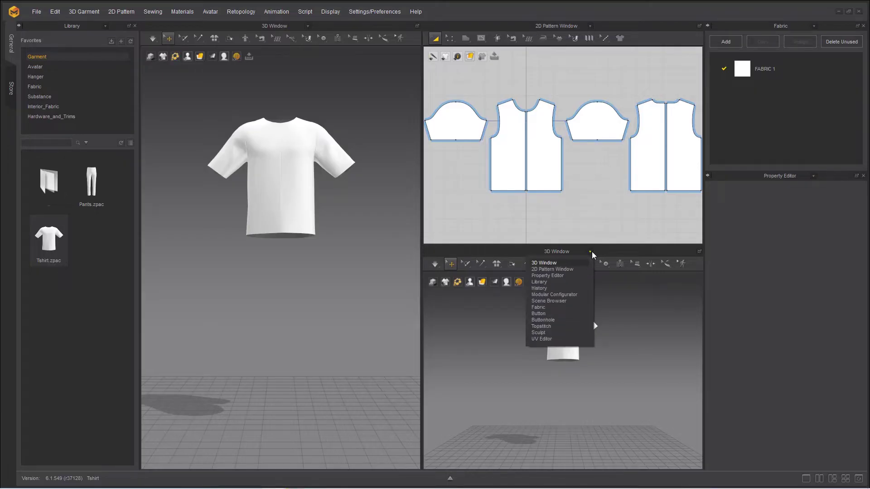
click(572, 270)
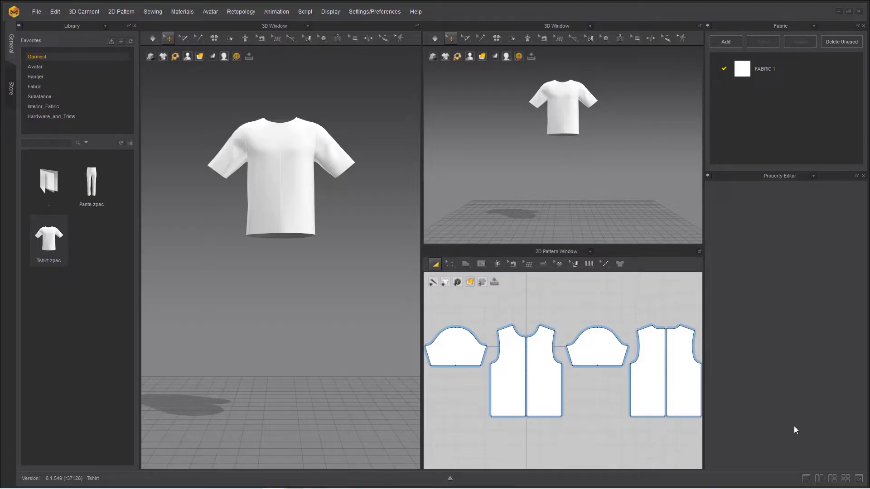
Split the workspace into four views and change two of the 3D Windows to Button and Fabric
click(846, 479)
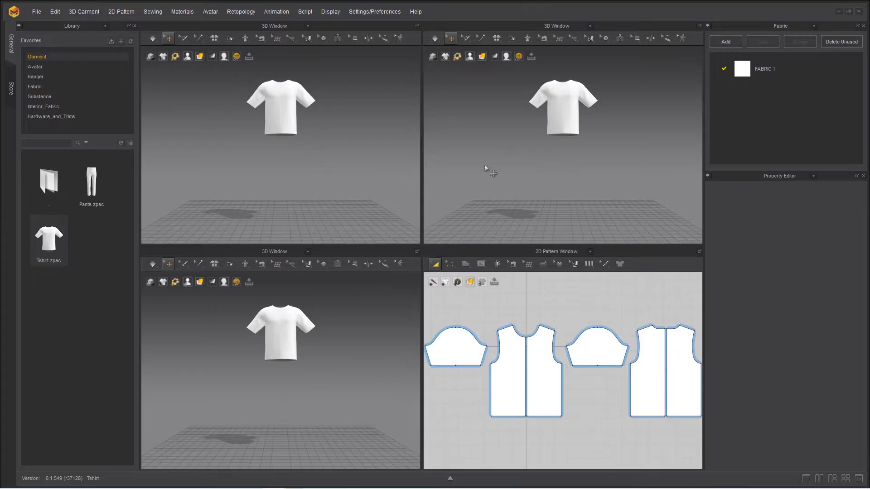
click(308, 26)
click(341, 335)
click(308, 26)
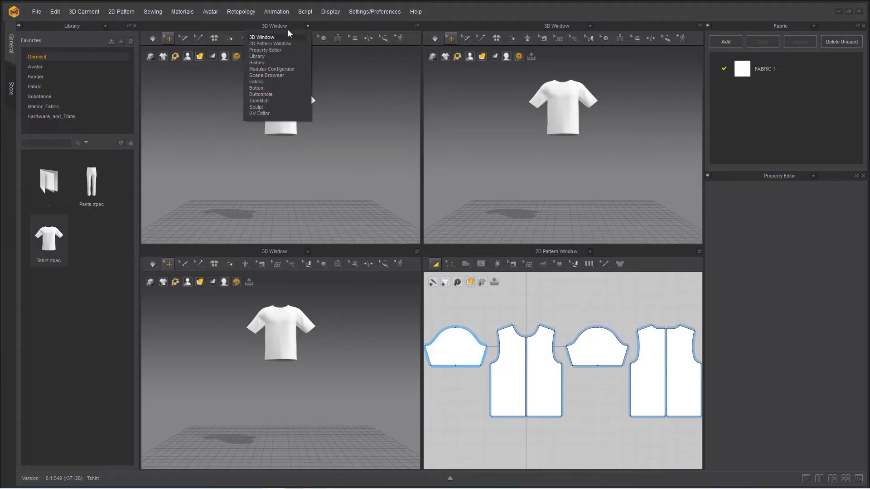
click(266, 89)
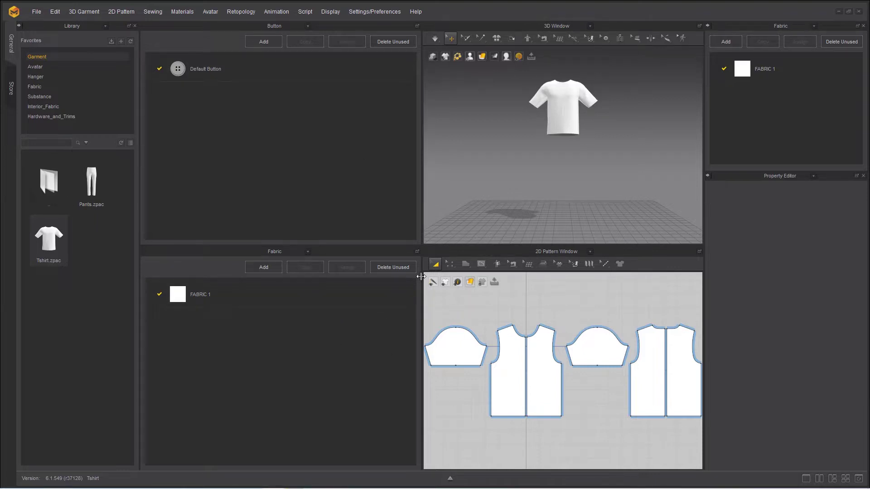
Reset the workspace to the default layout, and hide and restore the toolbars of the 3D and 2D Pattern windows
click(859, 479)
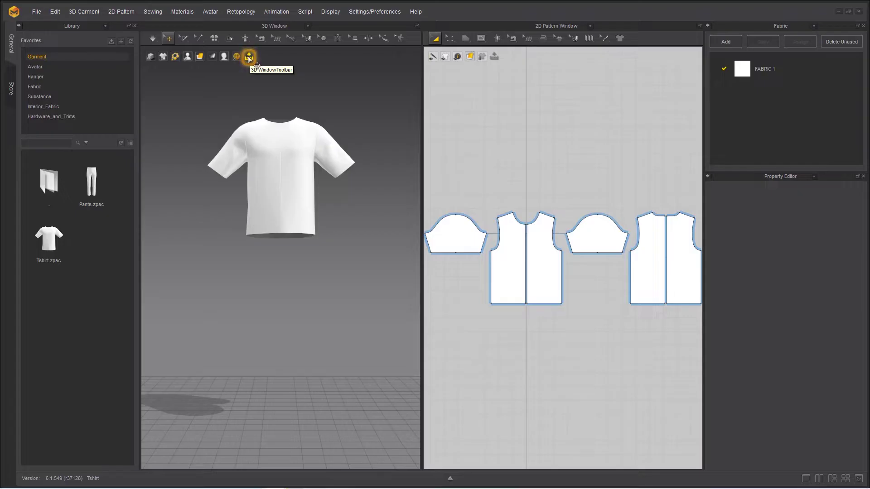
drag(249, 56, 248, 58)
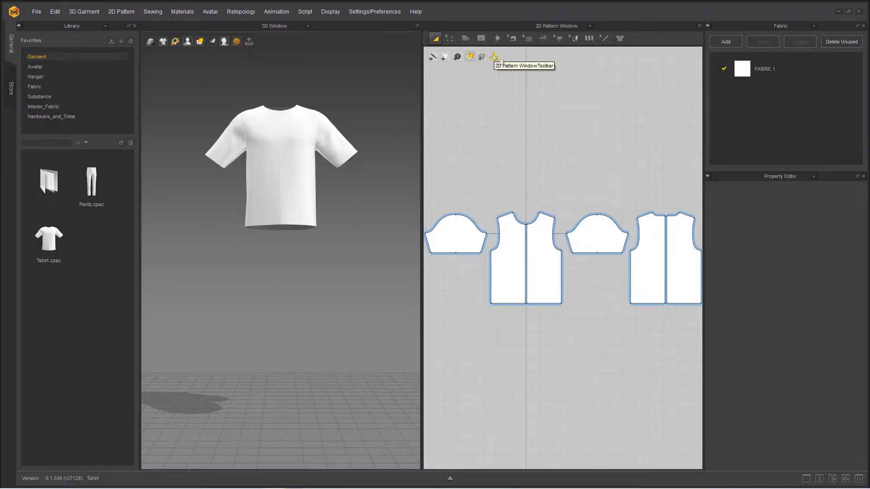
click(494, 57)
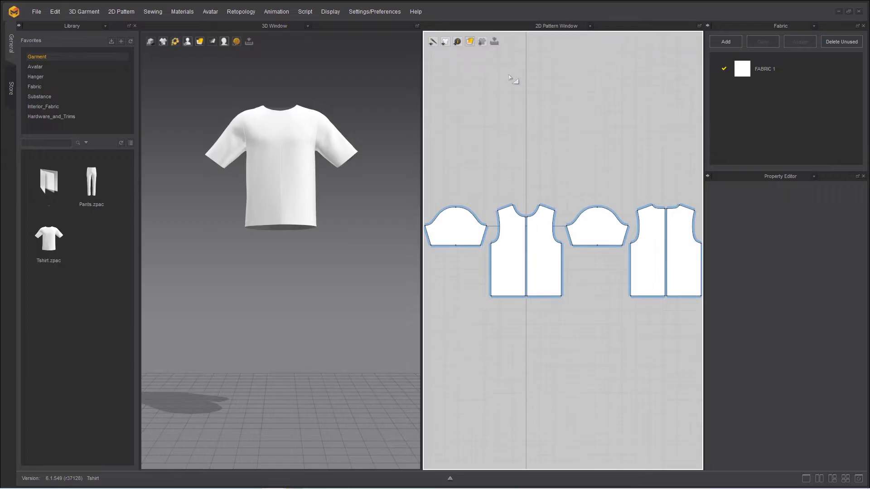
click(248, 42)
click(494, 41)
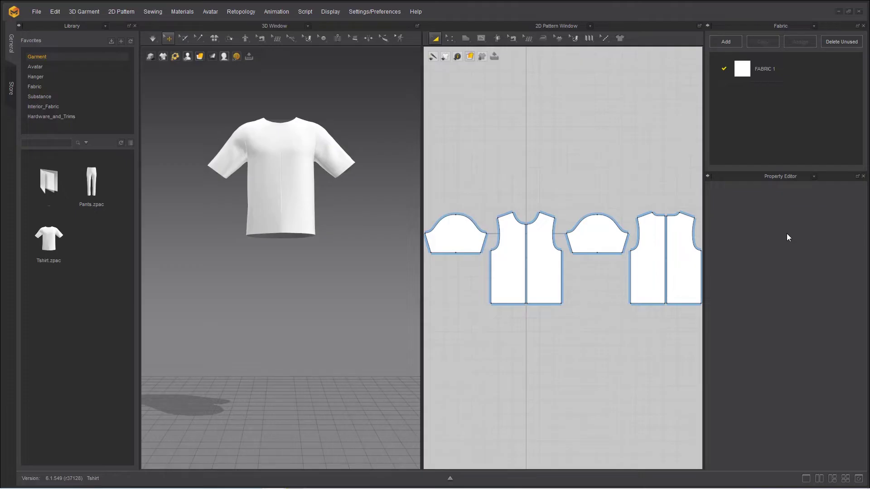
Collapse the Property Editor to the side of the workspace and restore it
click(708, 177)
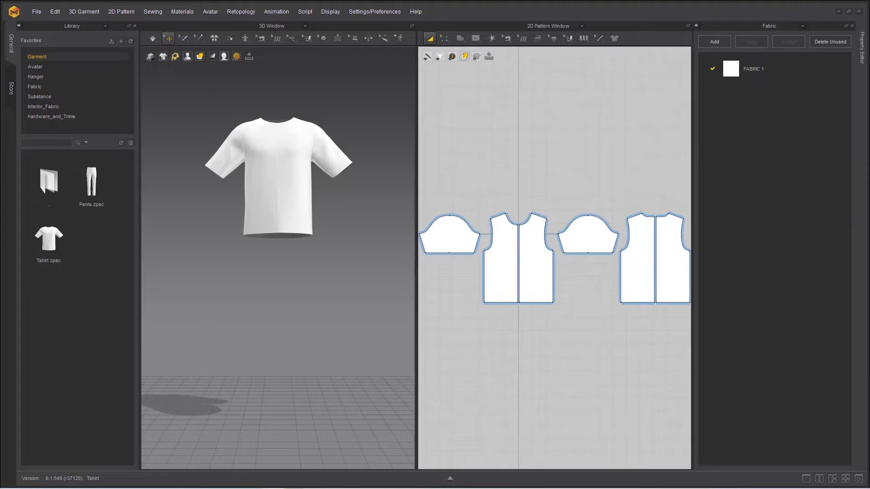
click(862, 65)
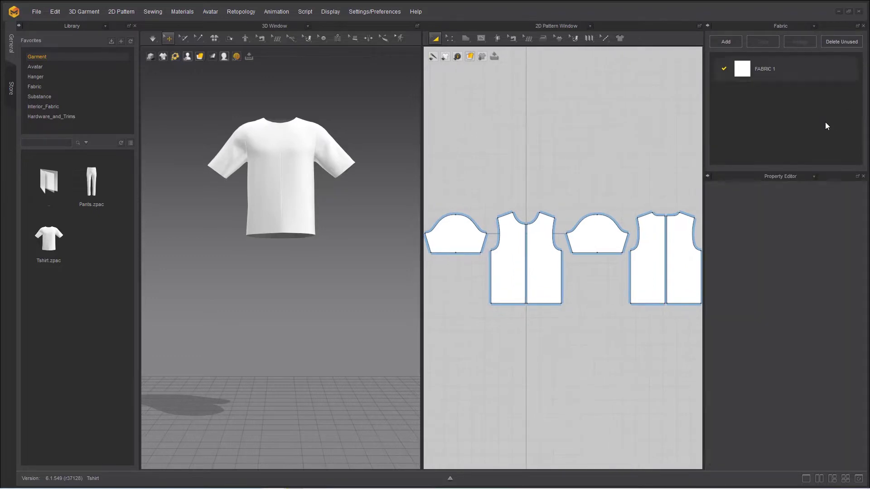
Pop out a floating copy of the Property Editor and change it to the Sculpt window
click(858, 176)
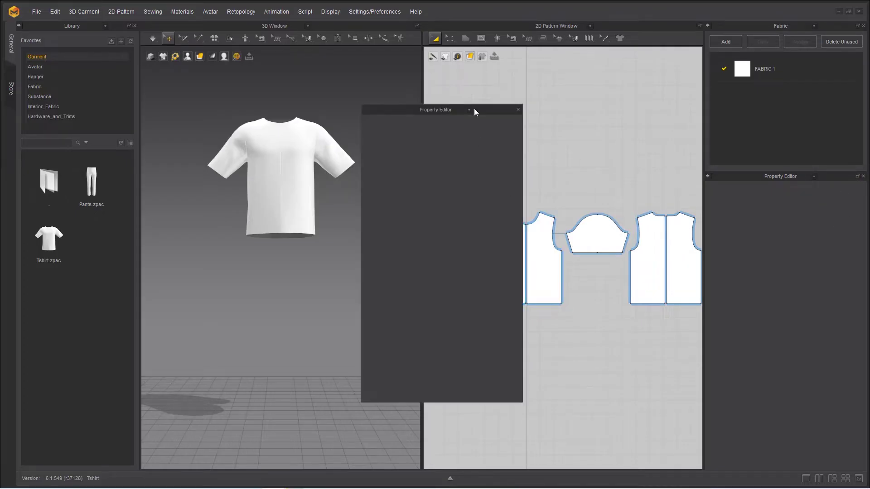
click(426, 109)
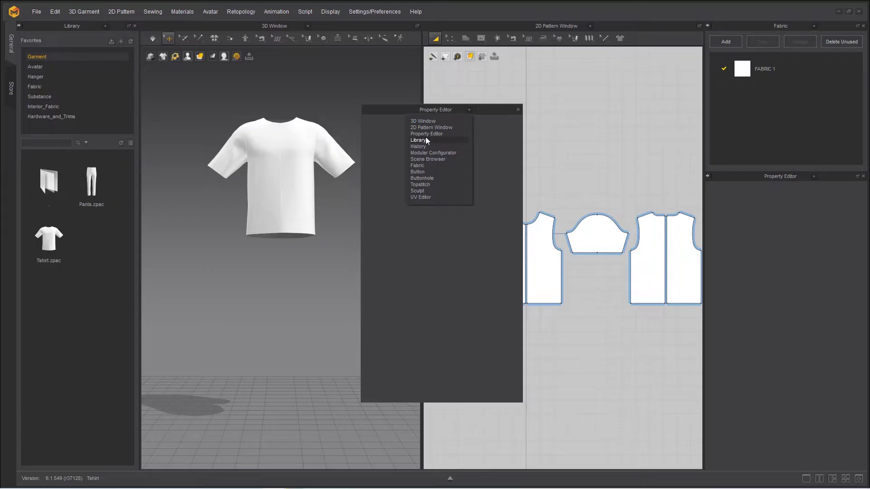
click(428, 190)
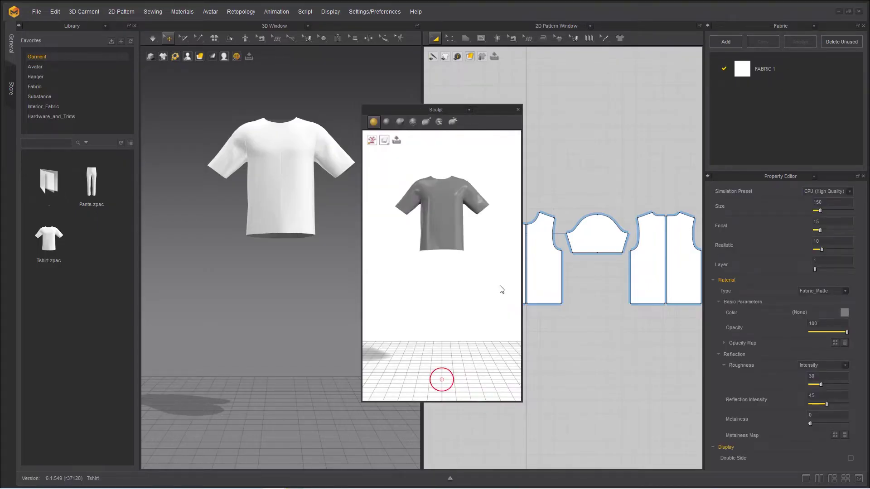
Dock the floating Sculpt window into the same area as the Property Editor
click(407, 110)
click(404, 109)
mouse_move(395, 107)
mouse_down()
mouse_move(591, 192)
mouse_move(738, 235)
mouse_up()
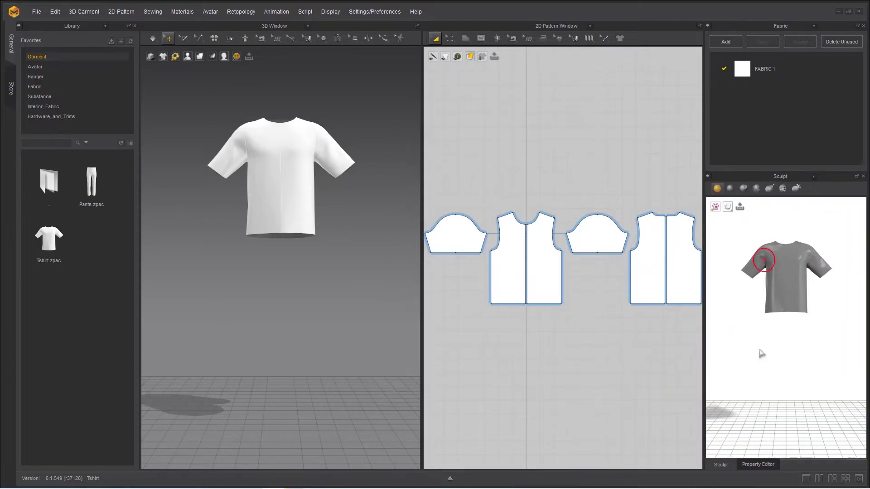
Switch back and forth between the docked Property Editor and Sculpt windows, ending on Sculpt
click(747, 466)
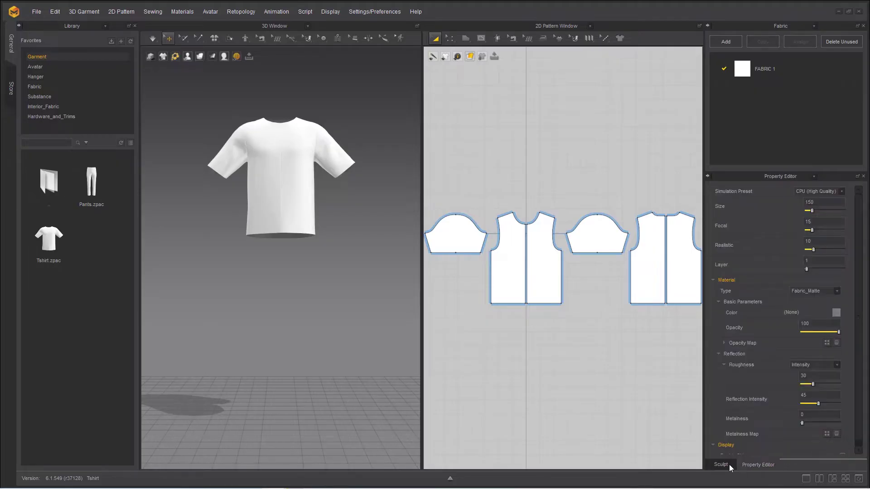
click(721, 465)
click(750, 465)
click(724, 464)
click(741, 464)
click(725, 464)
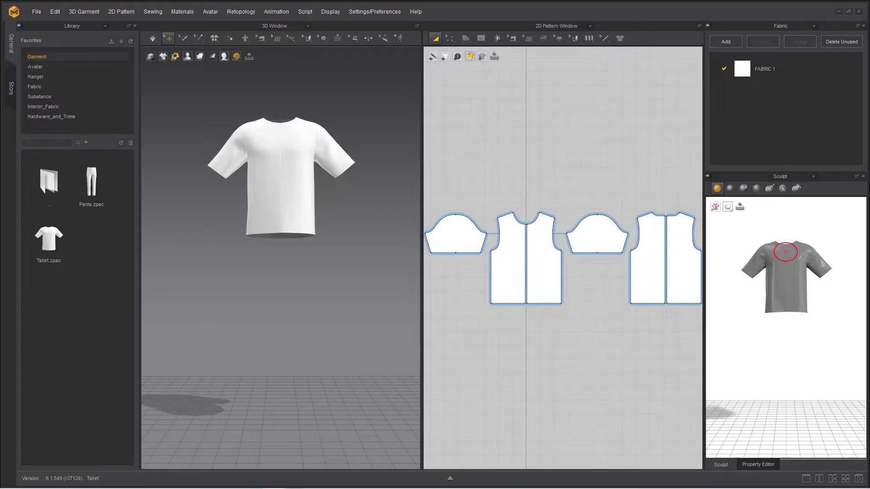
Close the docked Sculpt window and check the list of windows available for the Property Editor area
click(863, 176)
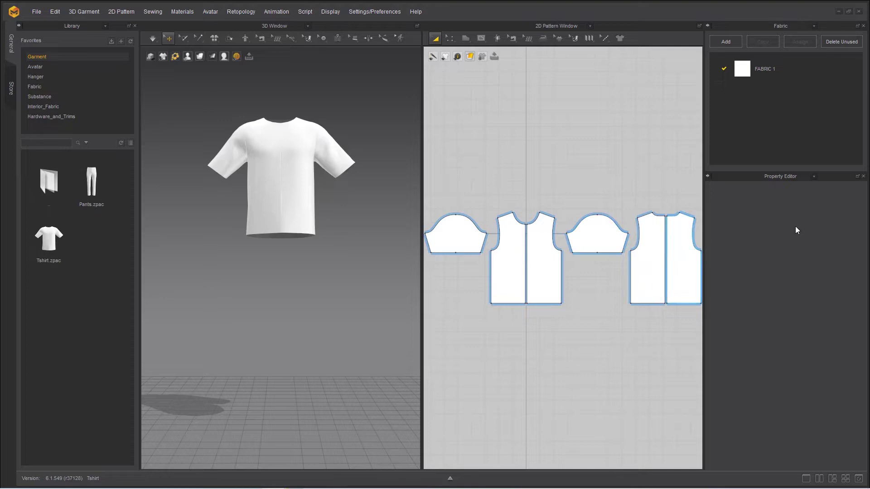
click(813, 177)
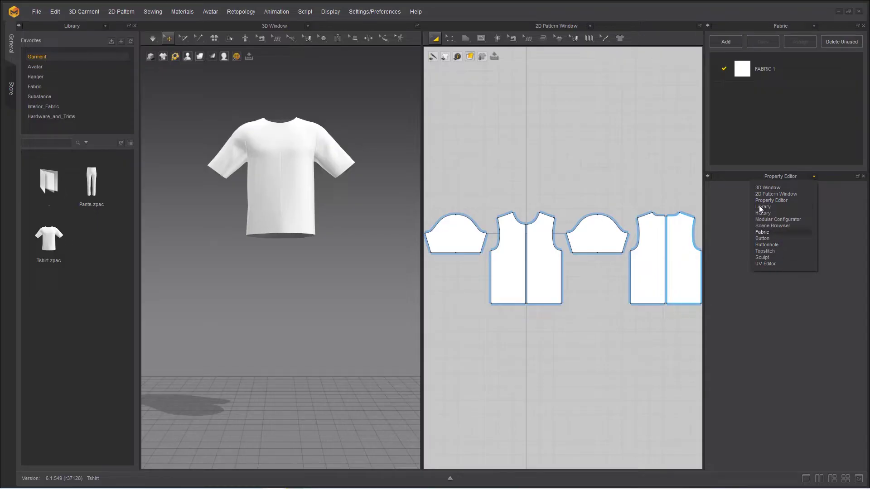
click(731, 229)
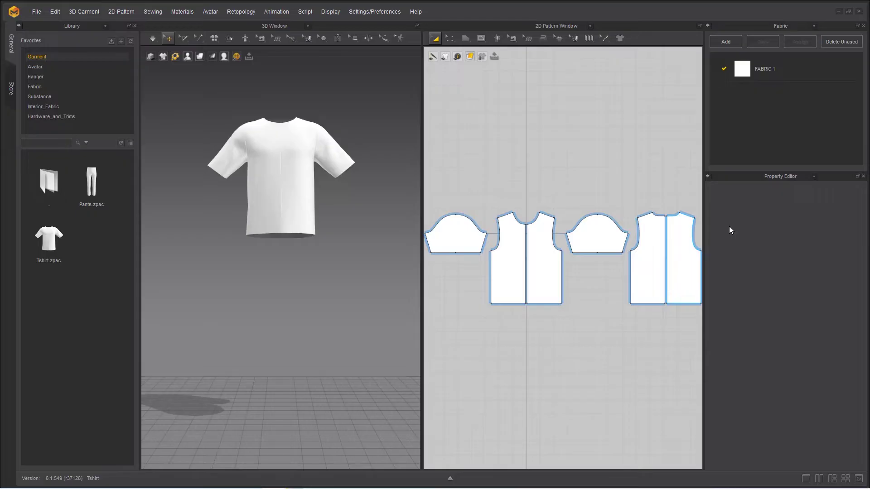
click(84, 13)
mouse_move(177, 11)
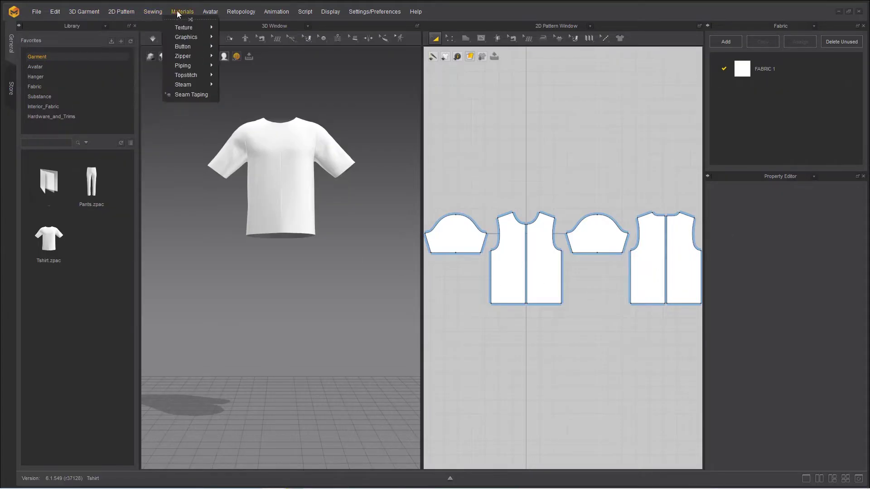
mouse_move(243, 11)
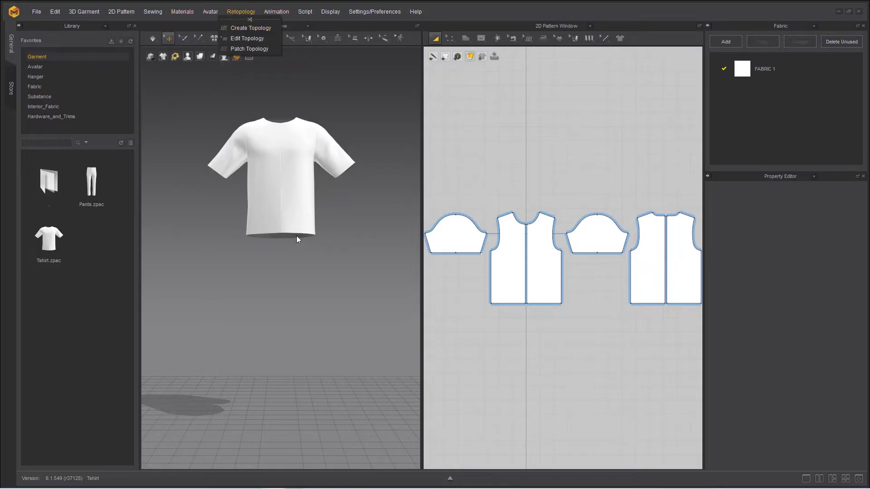
click(262, 256)
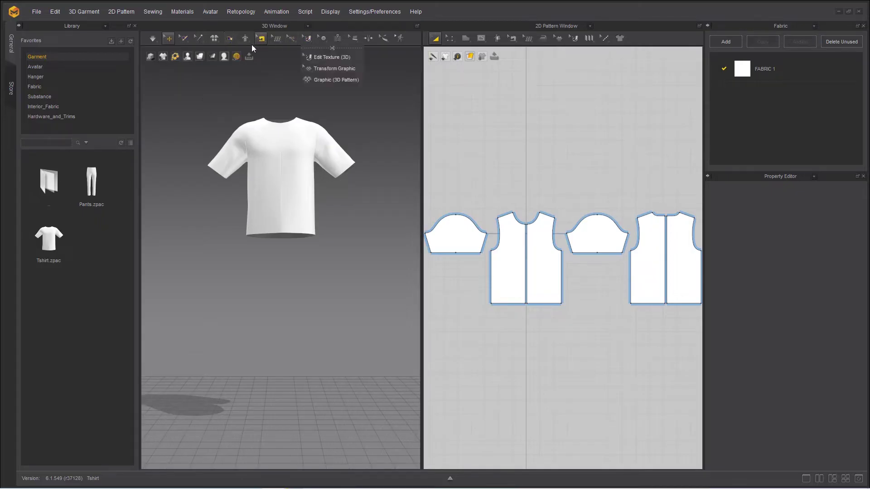
mouse_move(199, 43)
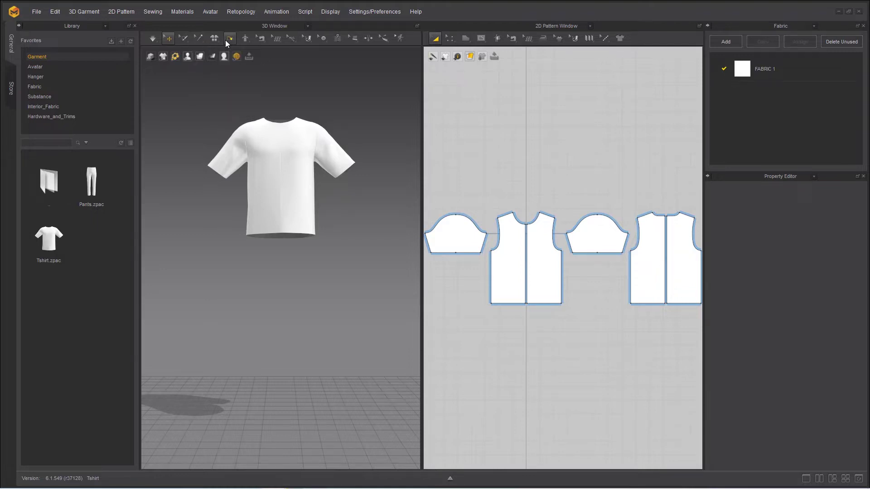
Tear off the Fitting tools as a floating palette and place it over the 2D Pattern Window
mouse_move(243, 40)
click(248, 39)
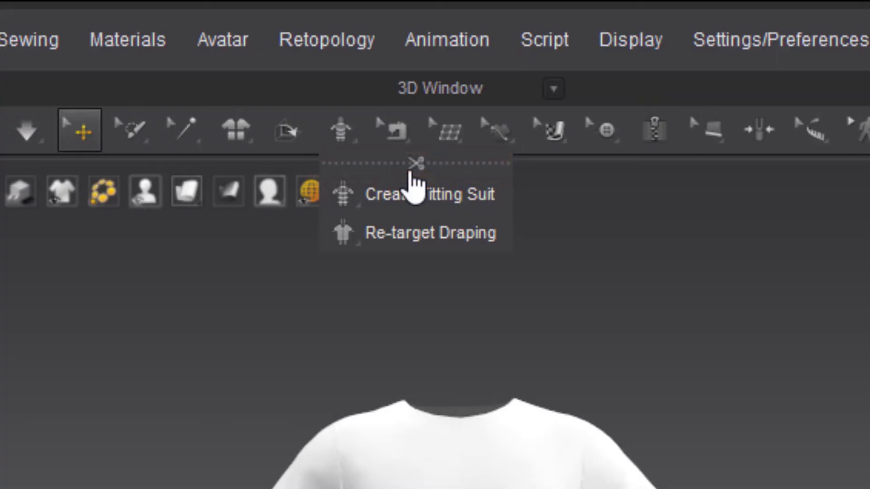
click(412, 173)
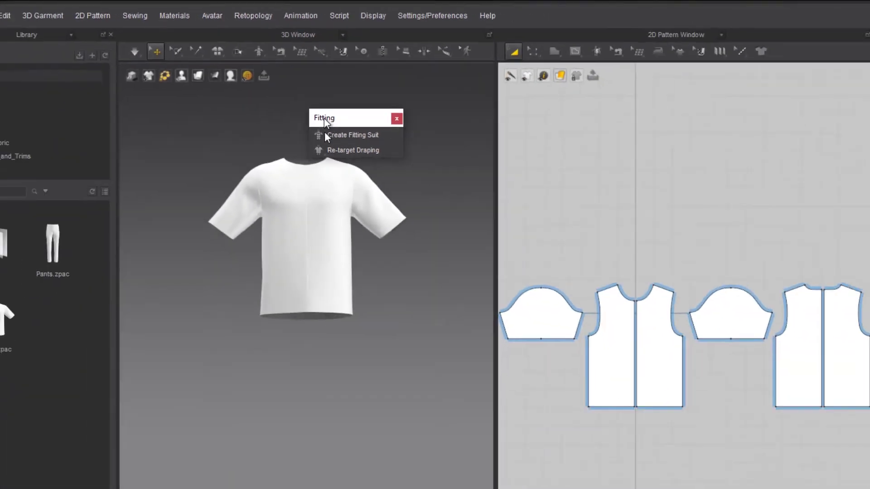
drag(325, 122, 780, 91)
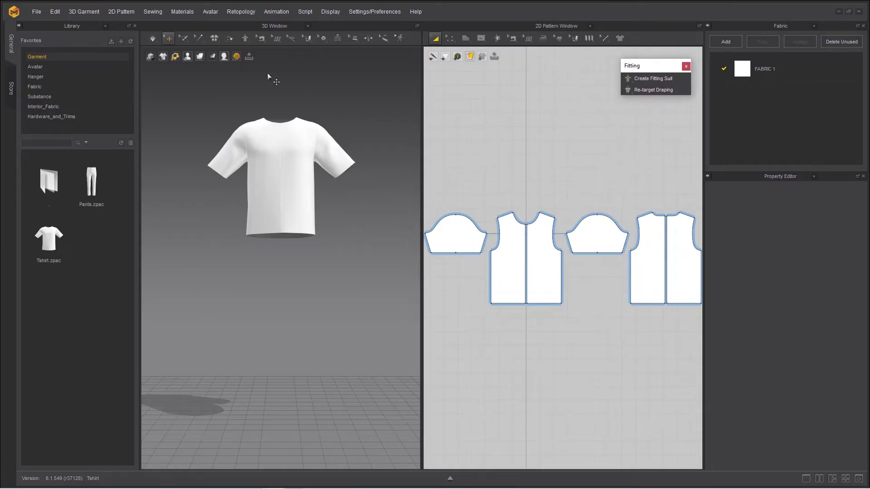
Tear off the Tack / Line Tack tools as a floating palette and place it below the Fitting palette
click(203, 28)
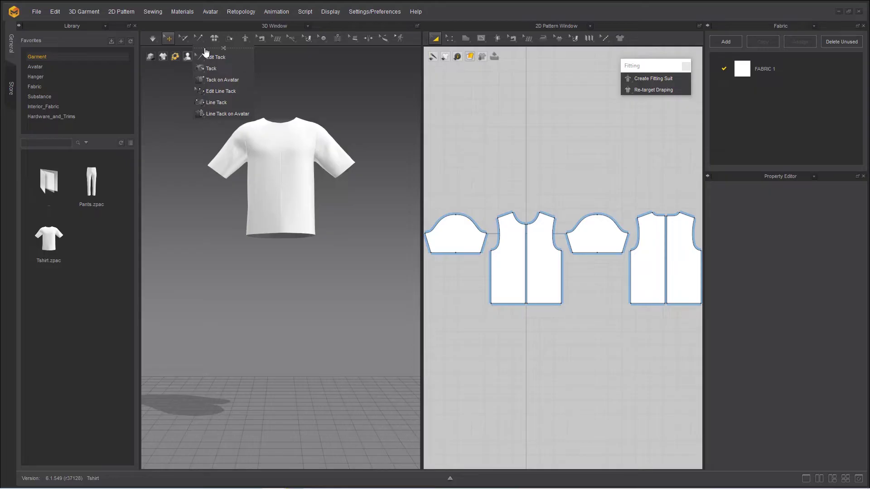
click(223, 47)
drag(220, 52, 644, 108)
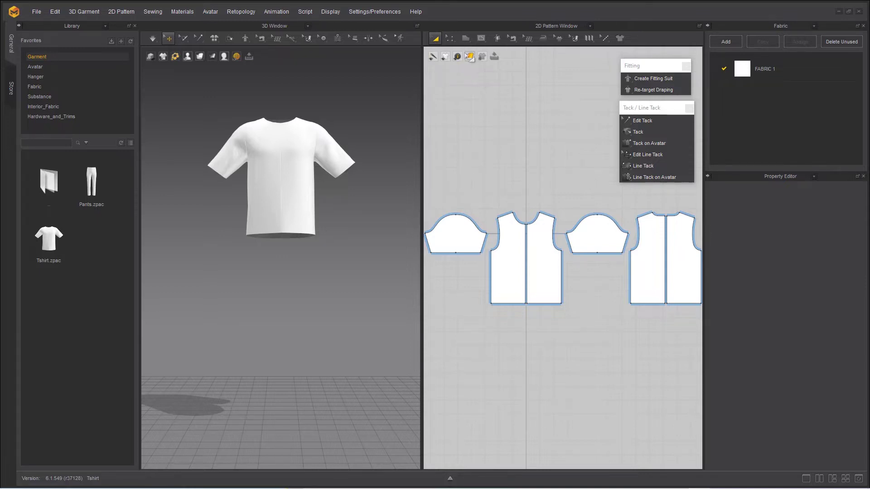
Try moving the center neckline point of the front pattern with the Edit Pattern tool
click(450, 39)
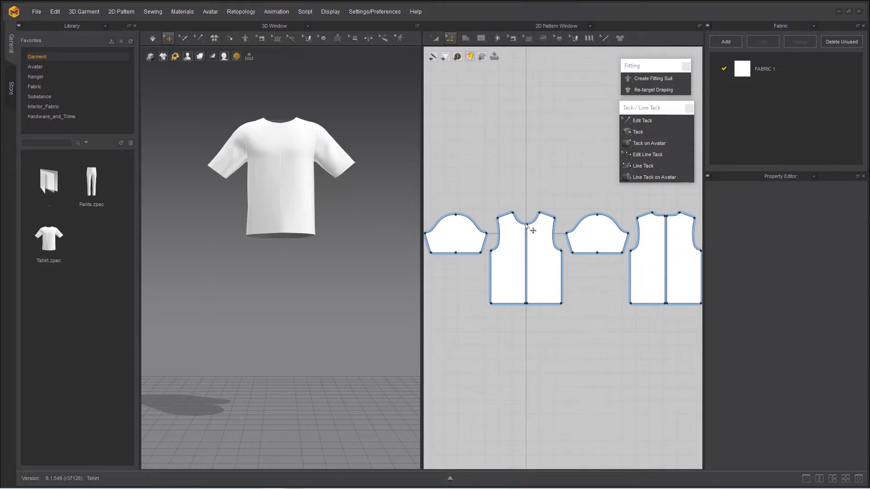
drag(524, 225, 518, 223)
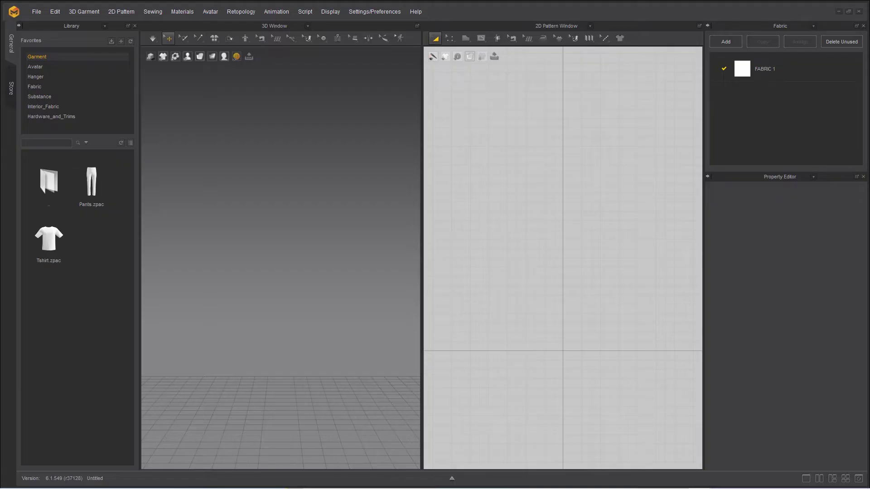
In the graphic options of the Preferences, try x4 antialiasing and set it back to x16
click(366, 13)
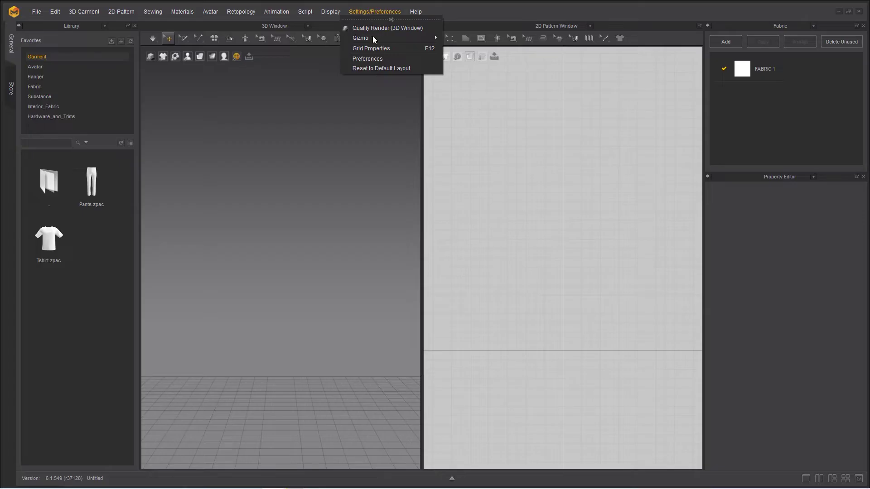
click(378, 58)
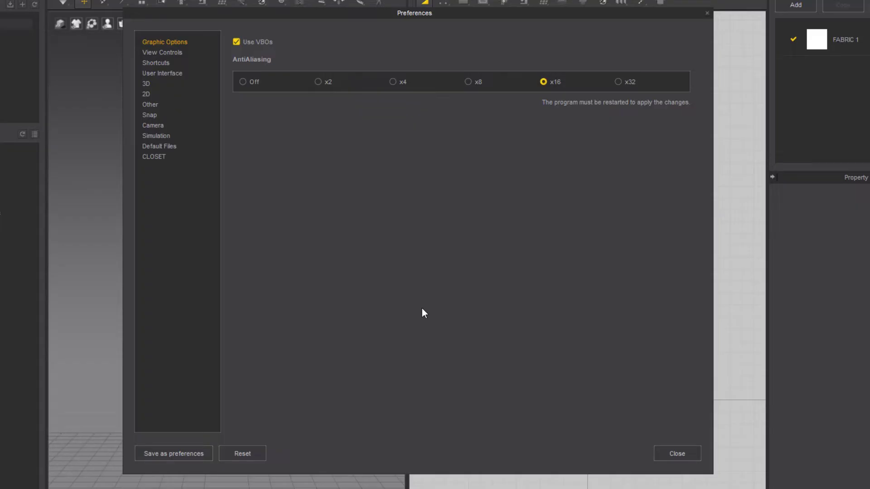
click(392, 82)
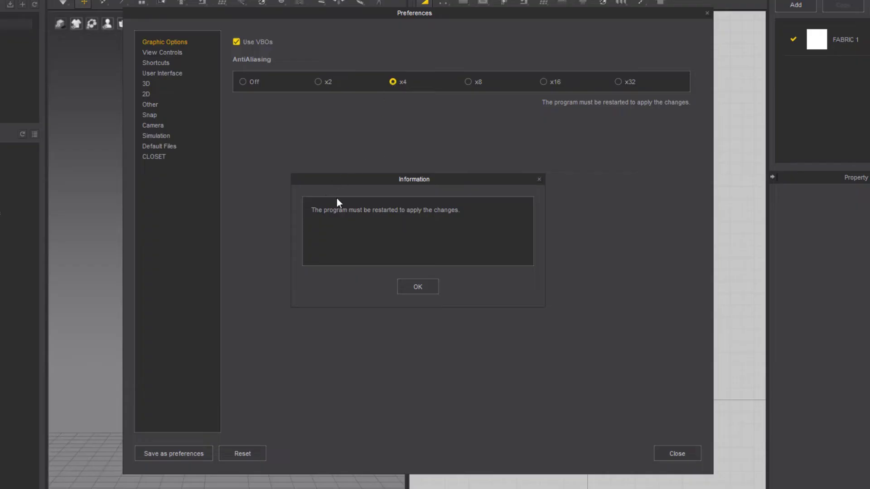
click(410, 286)
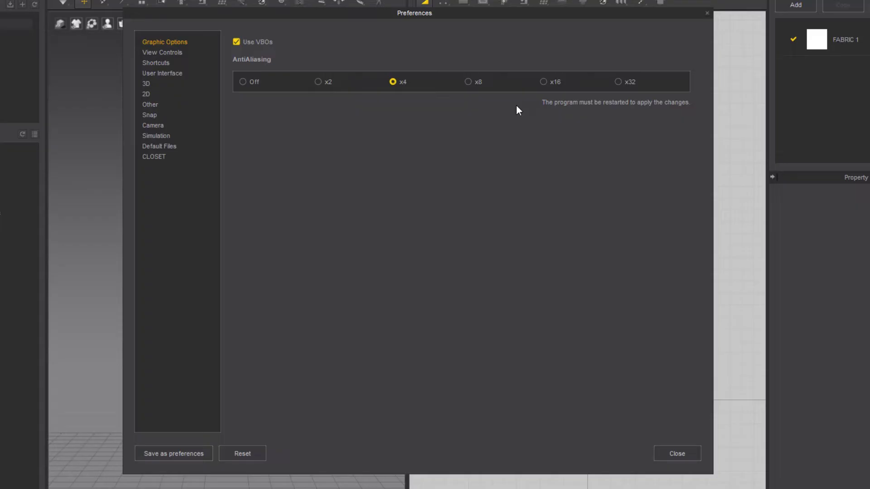
click(543, 81)
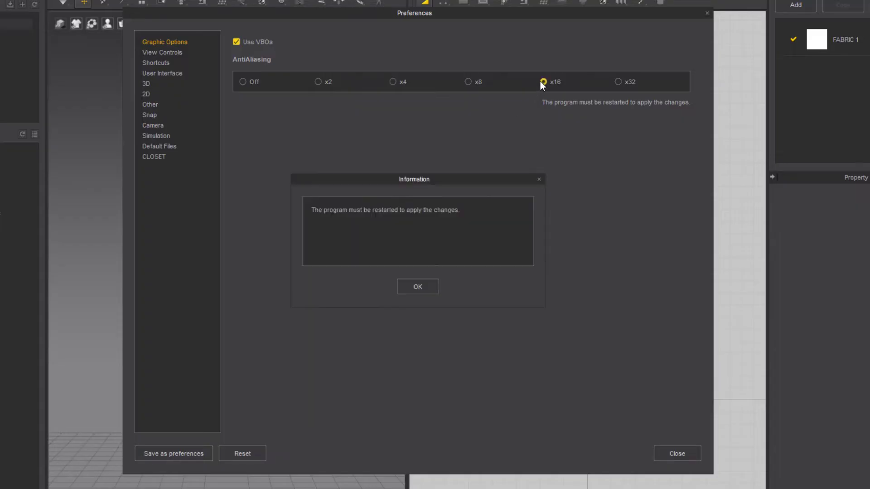
click(432, 292)
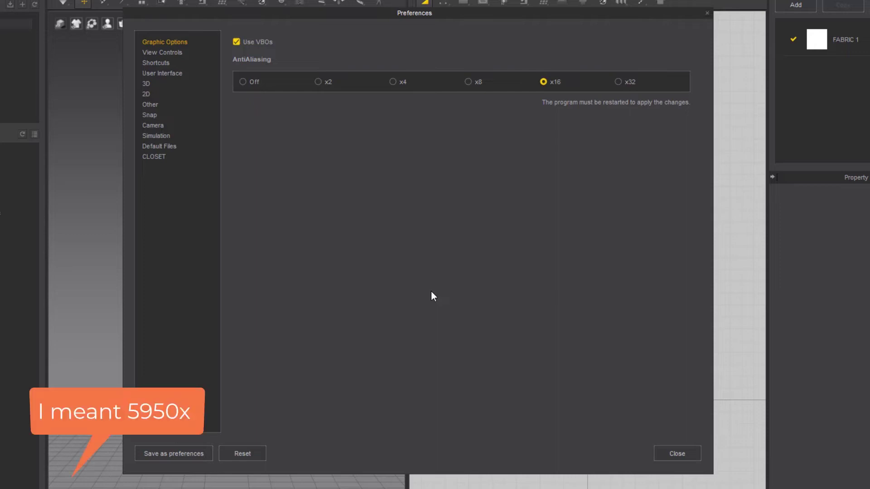
Set the view controls preset to Maya
click(176, 53)
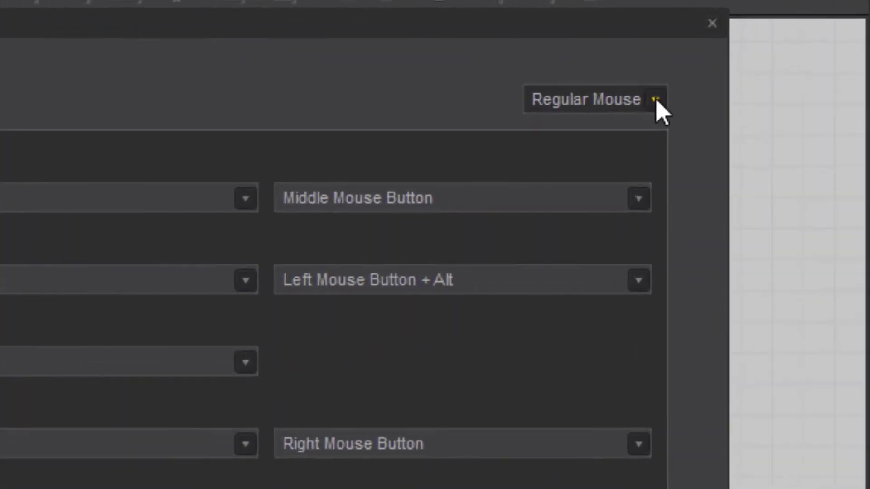
click(684, 42)
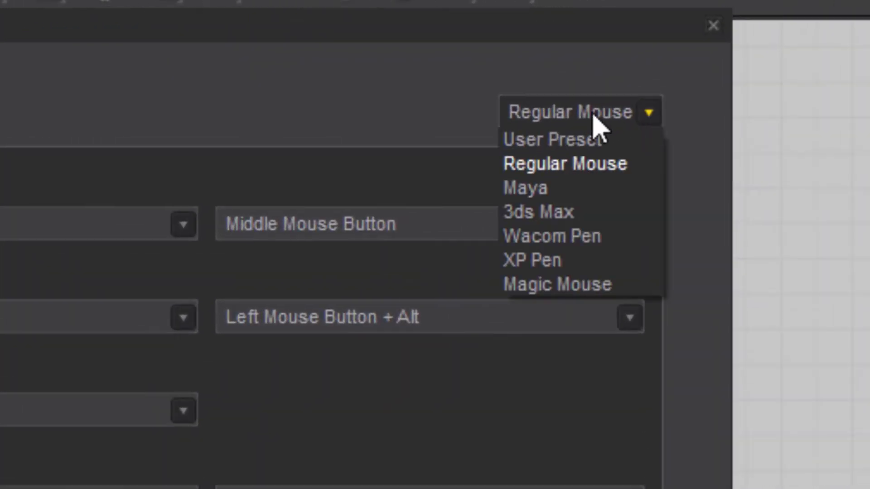
click(579, 185)
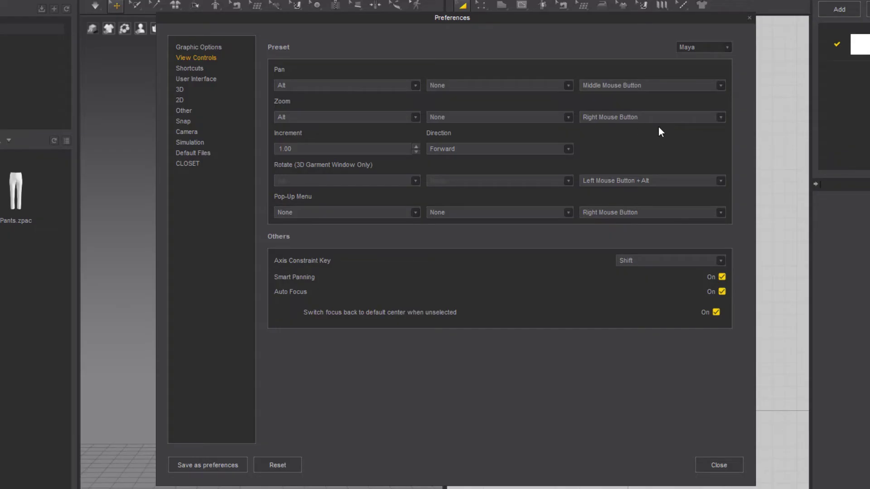
Review the Shortcuts and User Interface preferences, including the available unit systems
click(188, 69)
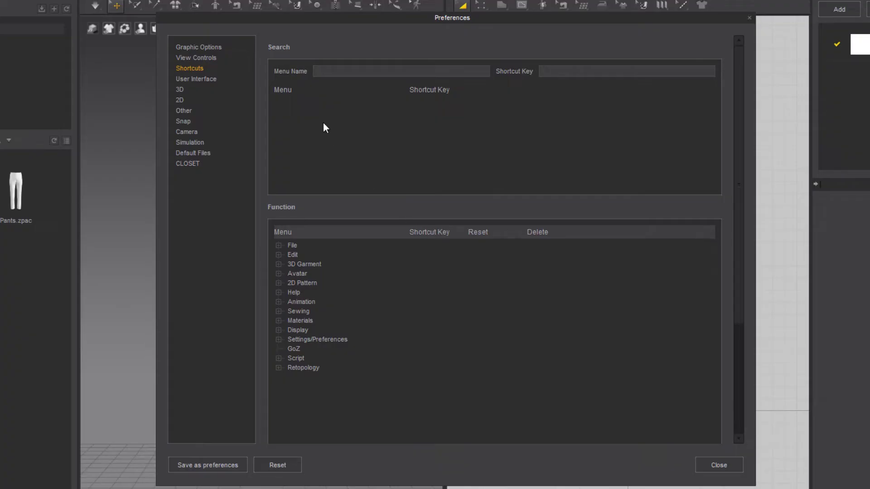
click(200, 79)
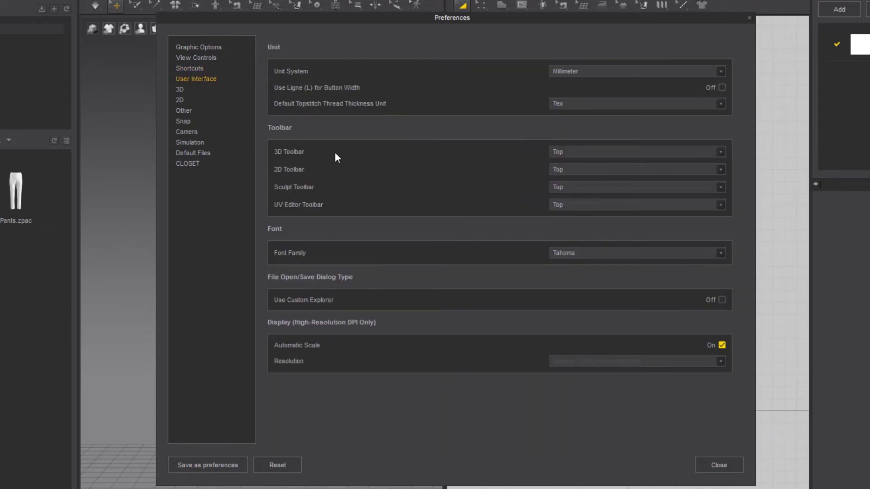
click(721, 71)
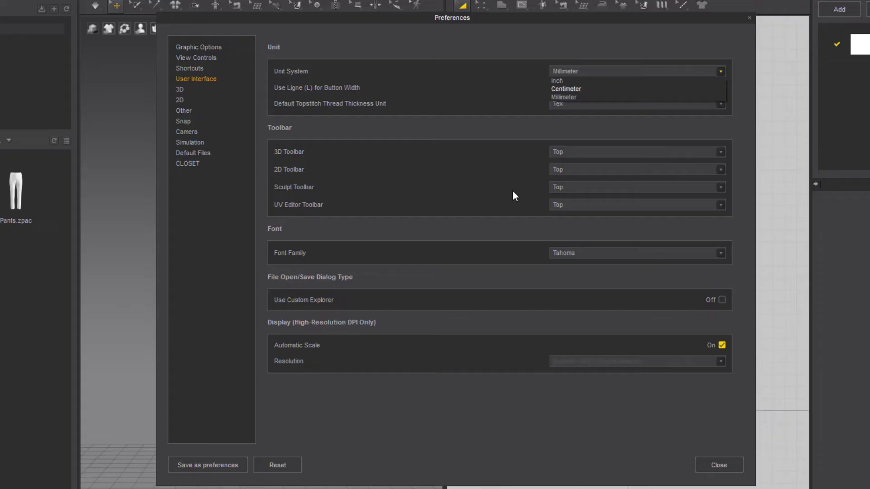
click(483, 96)
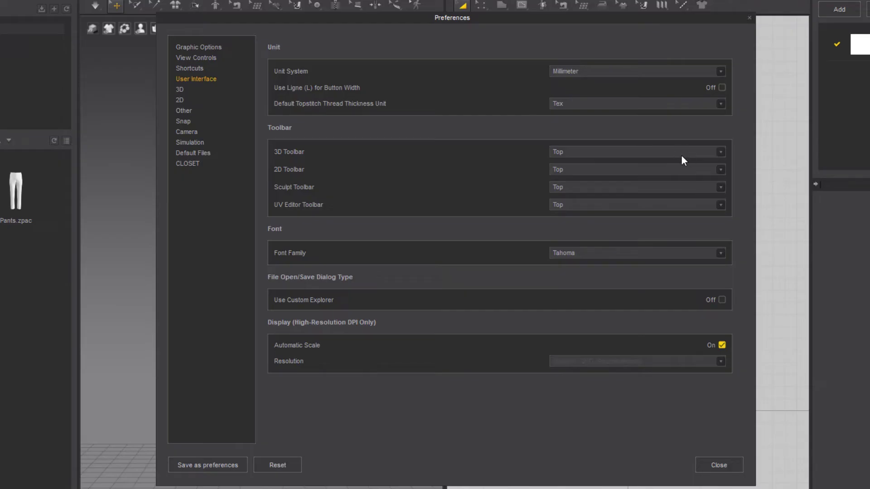
Set the mesh type to Quad in the 3D preferences and close the Preferences
click(180, 89)
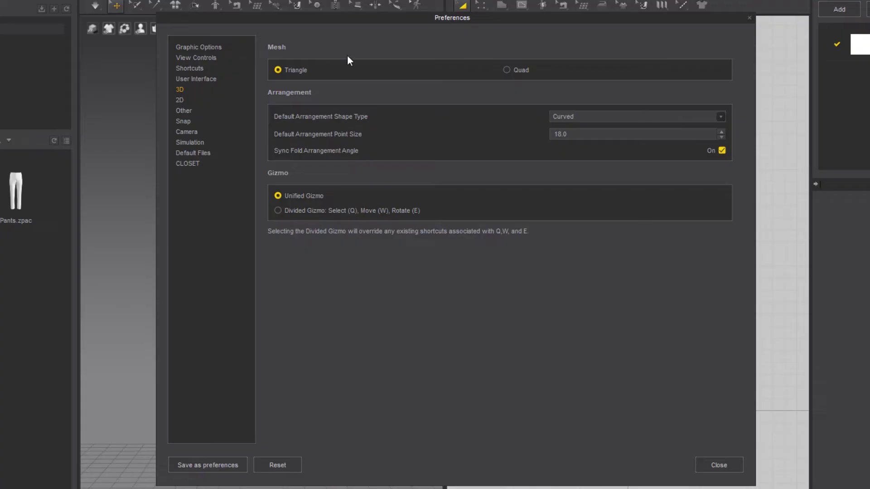
click(507, 70)
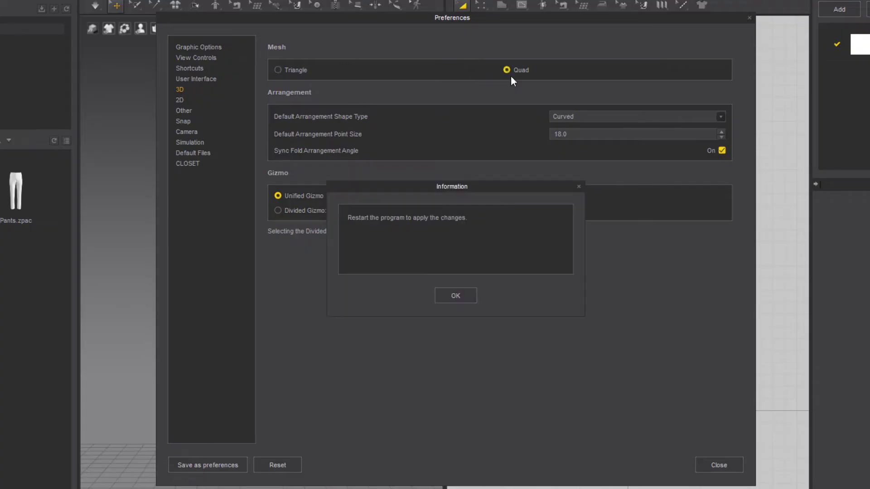
click(474, 297)
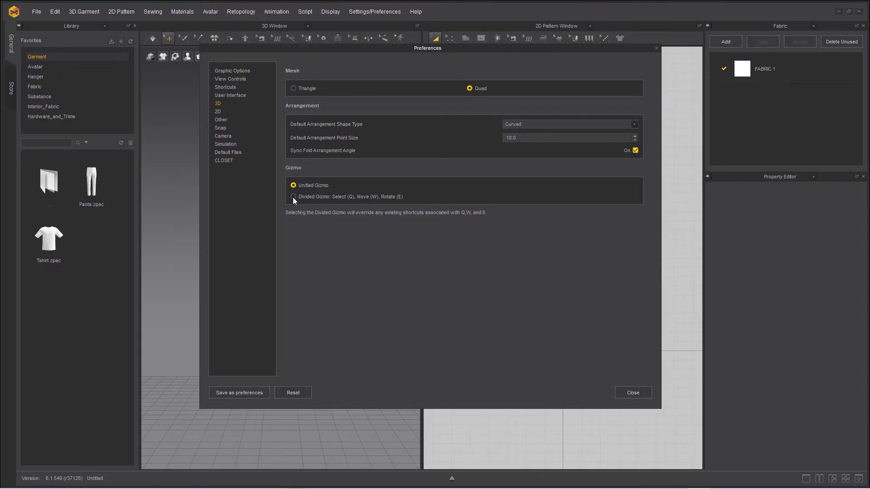
click(633, 393)
Load the Tshirt.zpac sample garment and select the front body panel on the wearer's right in the 3D Window
double_click(59, 241)
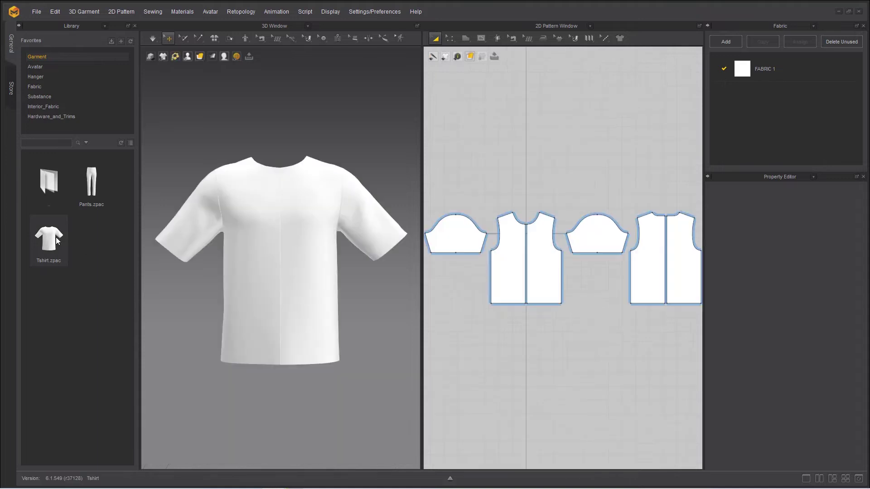
click(279, 228)
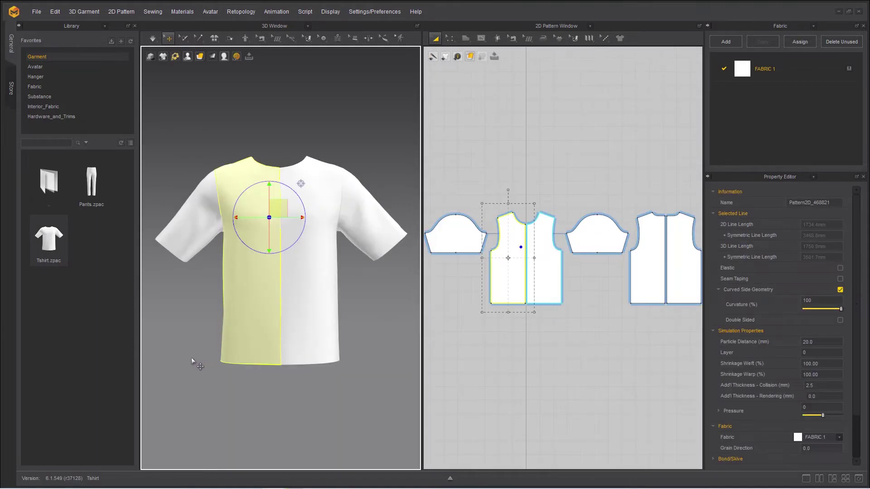
right_drag(179, 348, 216, 364)
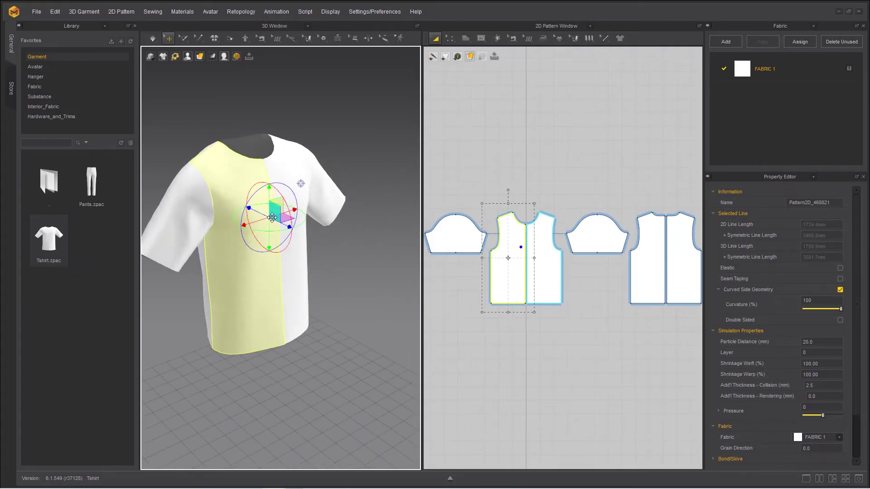
Try moving the selected front panel forward along the gizmo's blue axis and undo the move
mouse_move(288, 228)
mouse_down()
mouse_move(309, 237)
mouse_move(296, 232)
mouse_up()
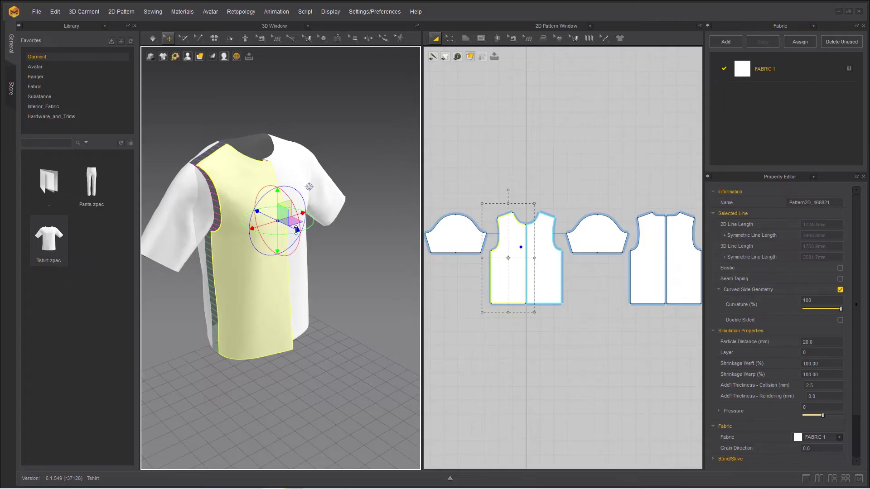
key(ctrl+z)
click(269, 210)
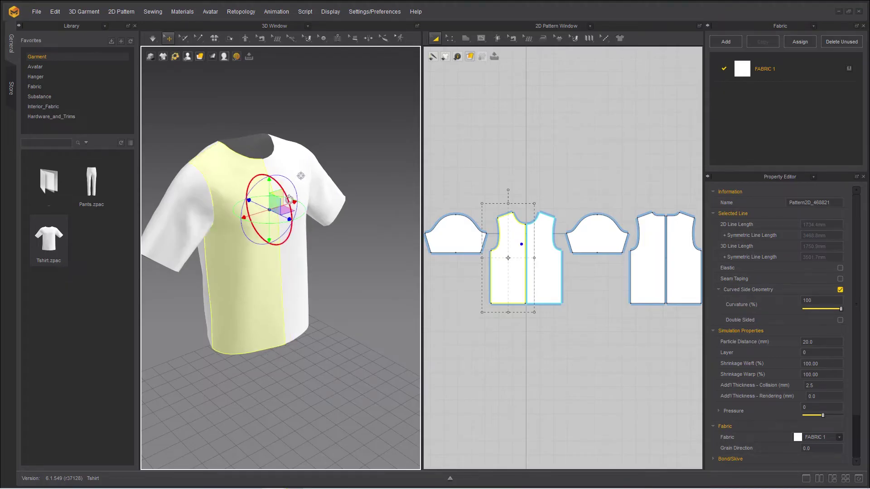
Try rotating the selected front panel around the gizmo's red ring and undo the rotation
drag(288, 198, 289, 202)
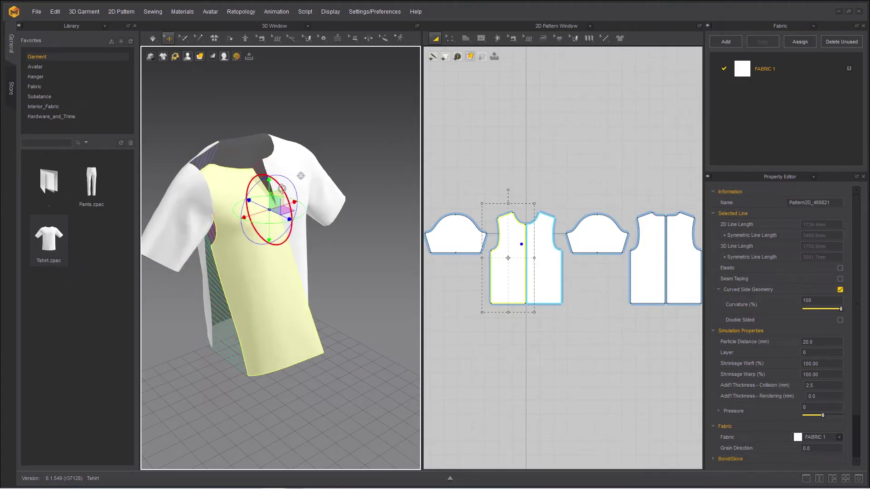
key(ctrl+z)
Choose the Divided Gizmo with Select, Move and Rotate modes in the 3D preferences and close the Preferences
click(356, 13)
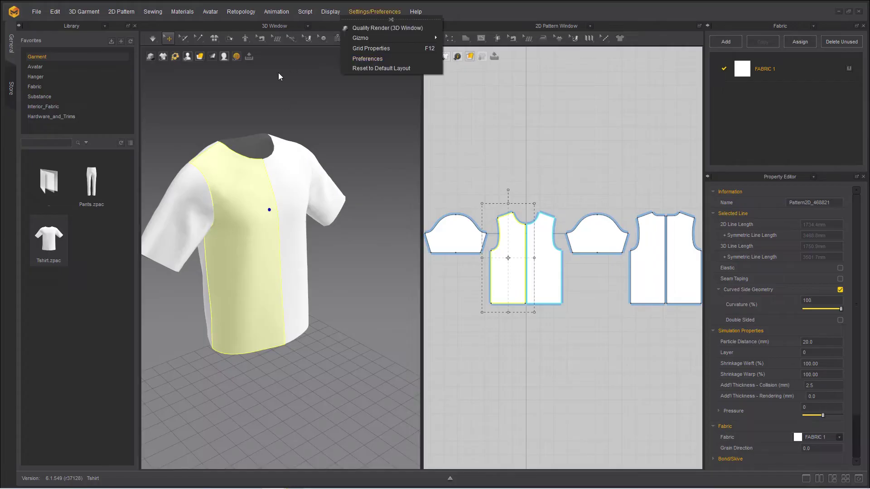
click(327, 14)
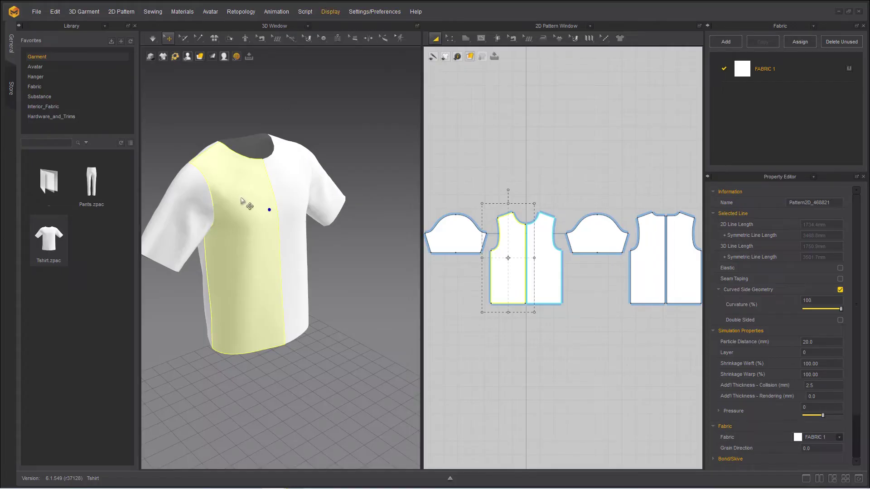
click(370, 13)
click(375, 63)
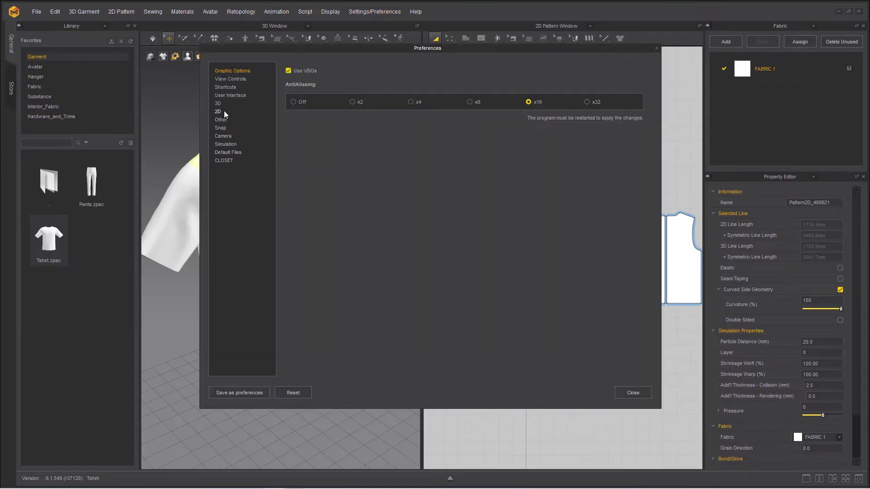
click(223, 105)
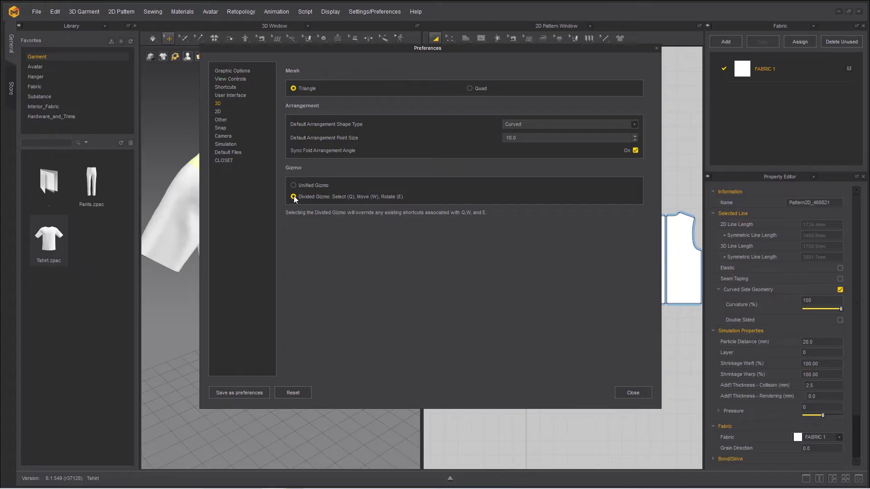
click(627, 394)
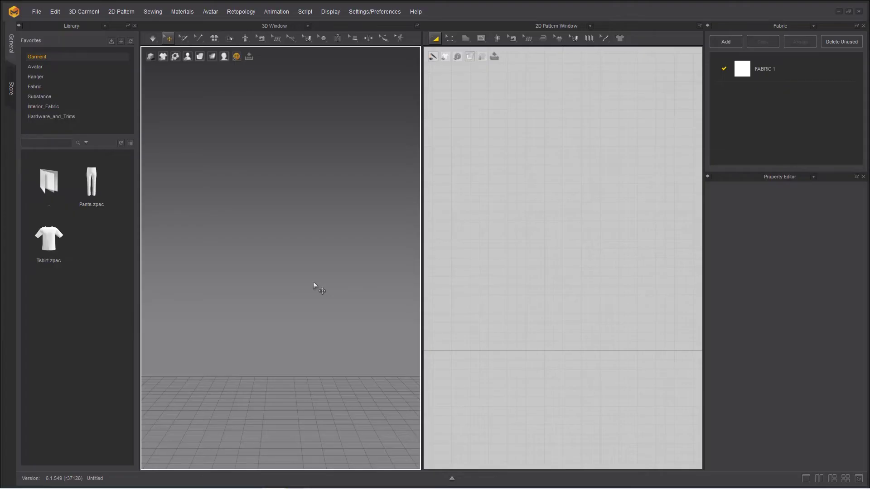
click(40, 12)
mouse_move(48, 45)
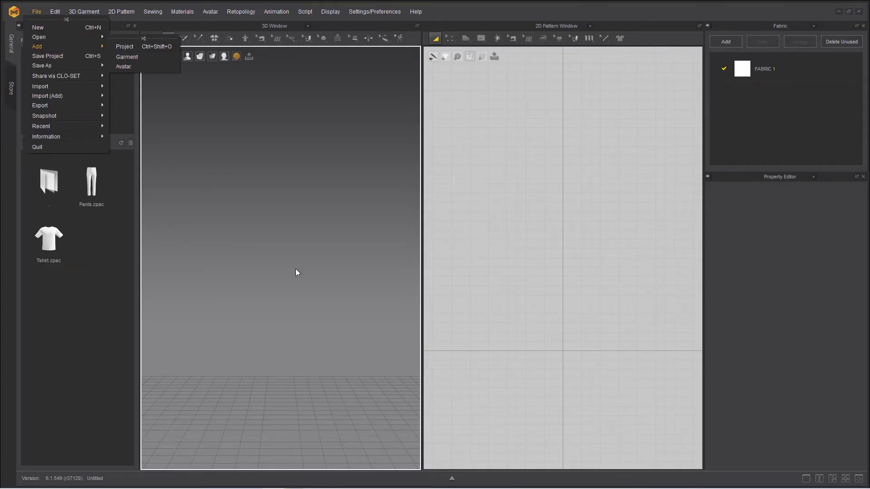
click(288, 257)
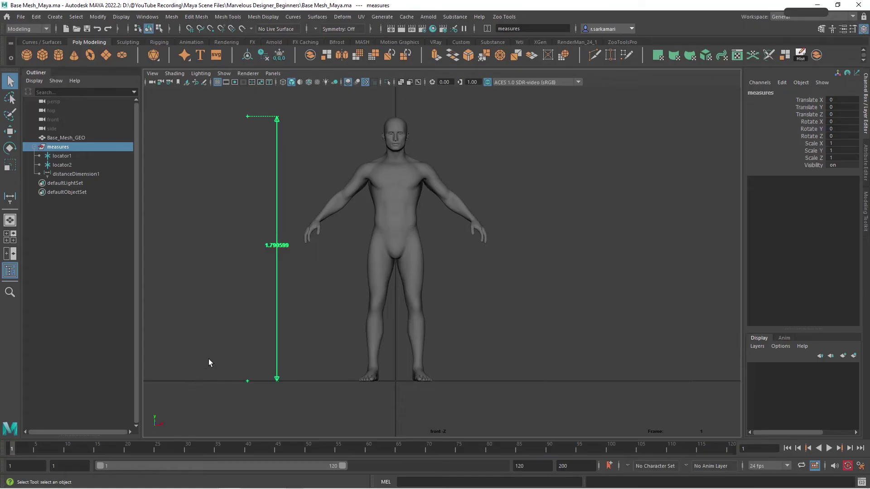
In Maya, inspect the base body mesh and the distance dimension measuring its height
click(398, 221)
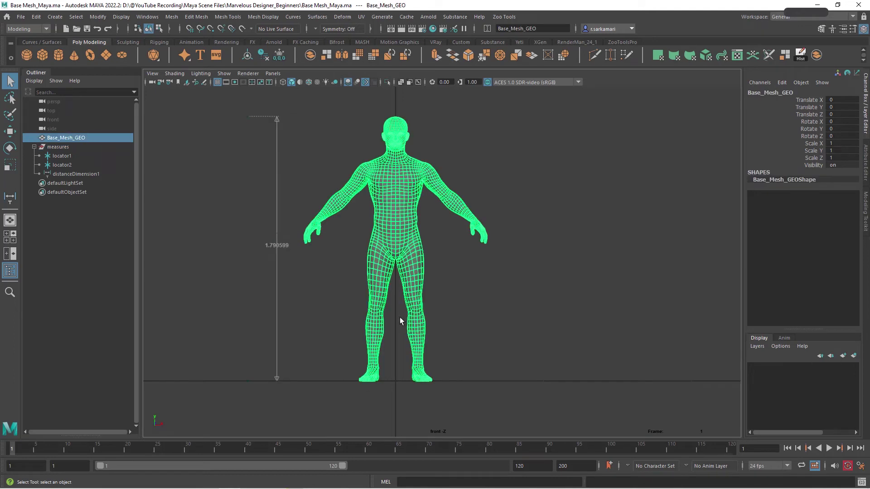
click(316, 293)
drag(251, 232, 293, 278)
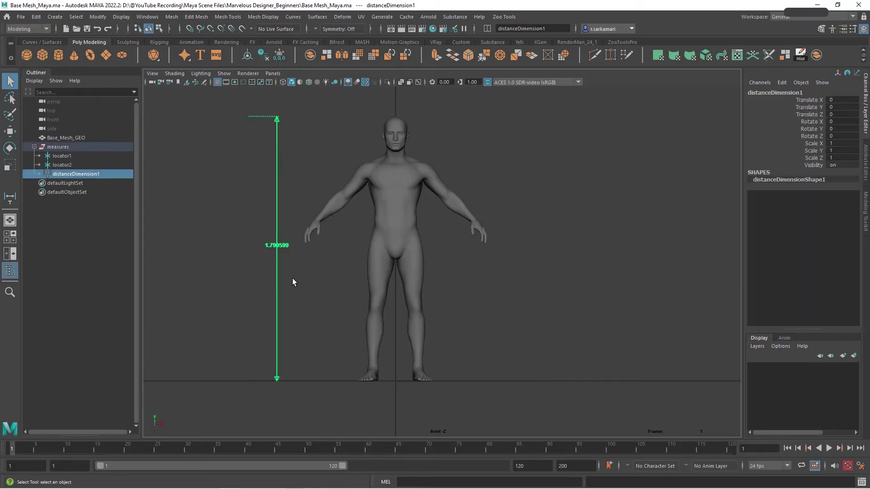
Check the linear working units in Maya's general application settings and close the Preferences
click(147, 17)
mouse_move(154, 48)
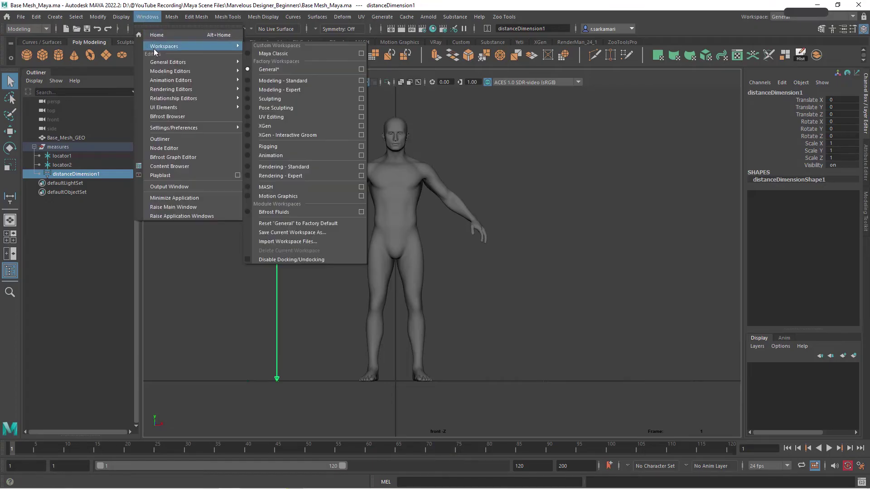
mouse_move(197, 127)
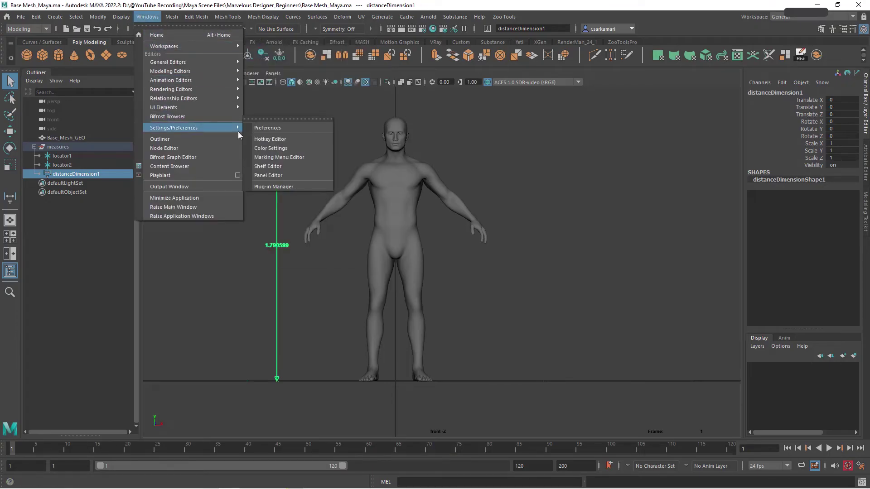
click(288, 128)
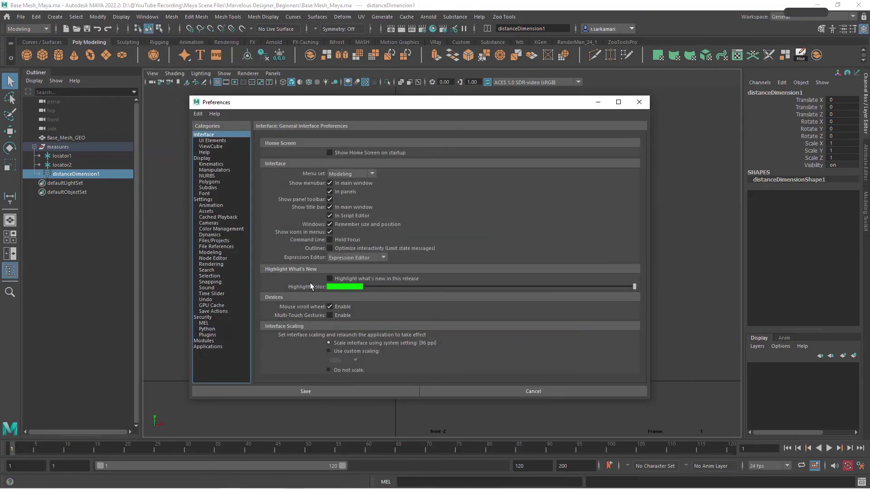
click(209, 205)
click(208, 199)
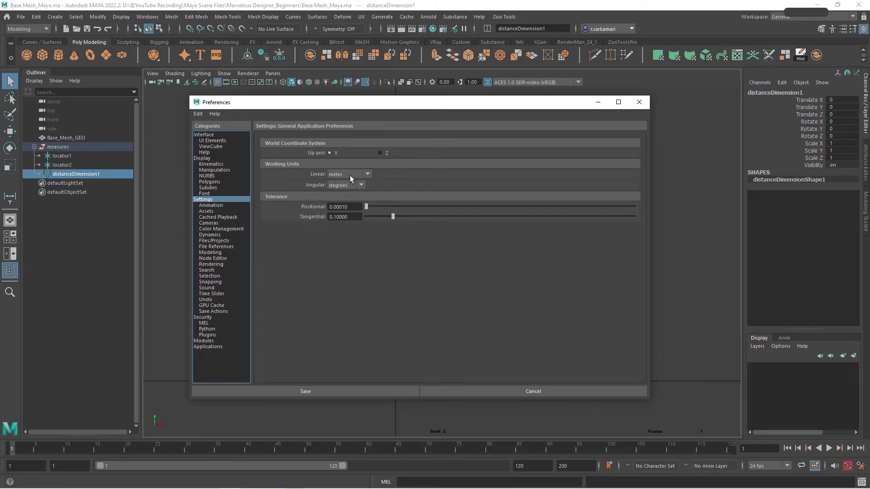
click(442, 390)
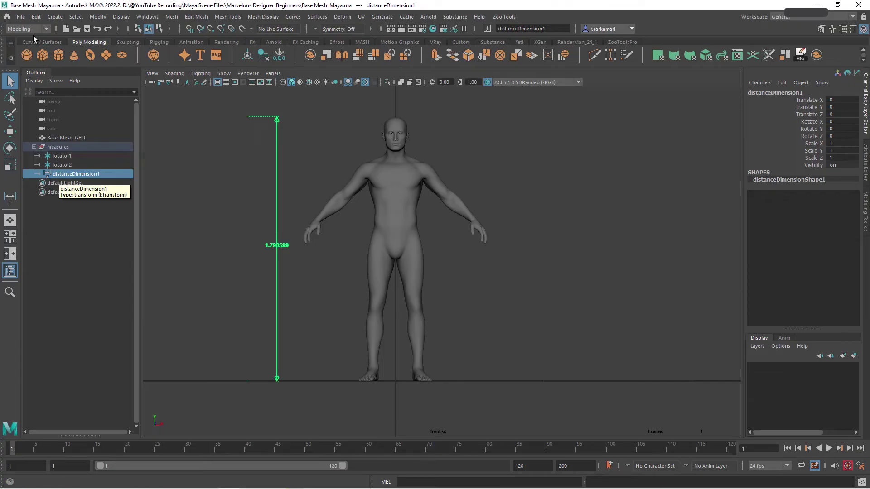
Review the Export Selection options for the FBX file type and cancel without exporting
click(21, 18)
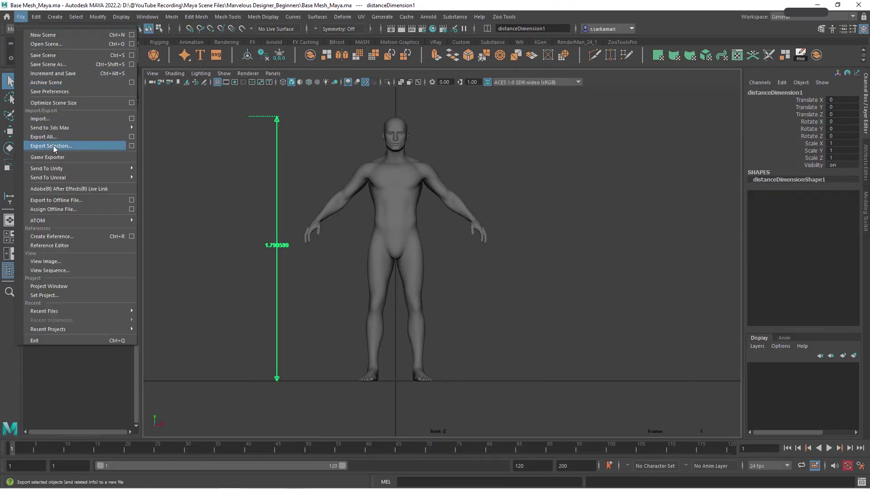
click(132, 146)
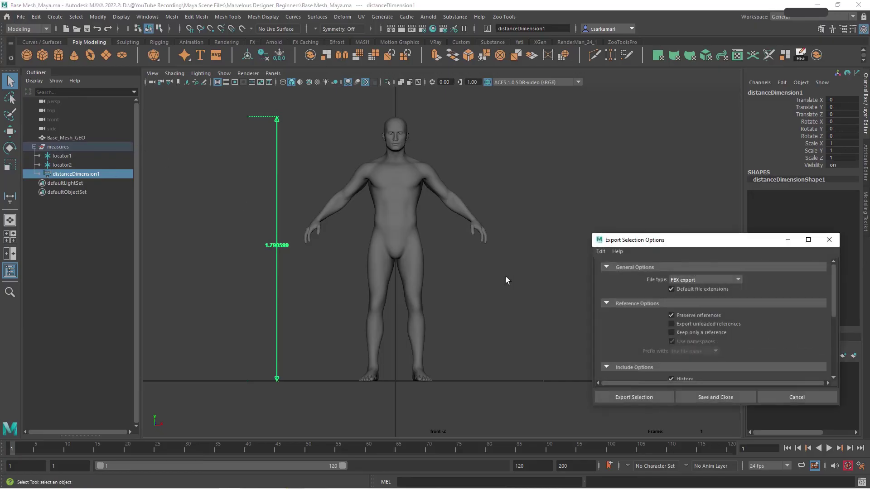
drag(671, 243, 591, 226)
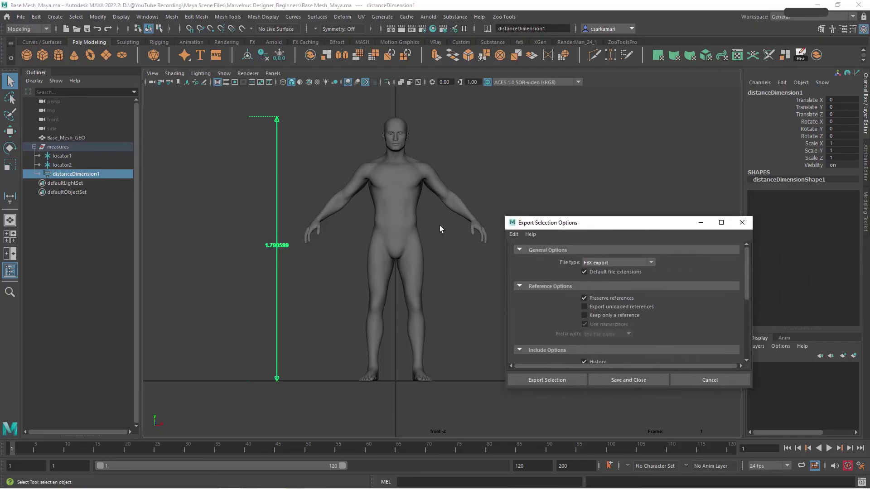
click(690, 380)
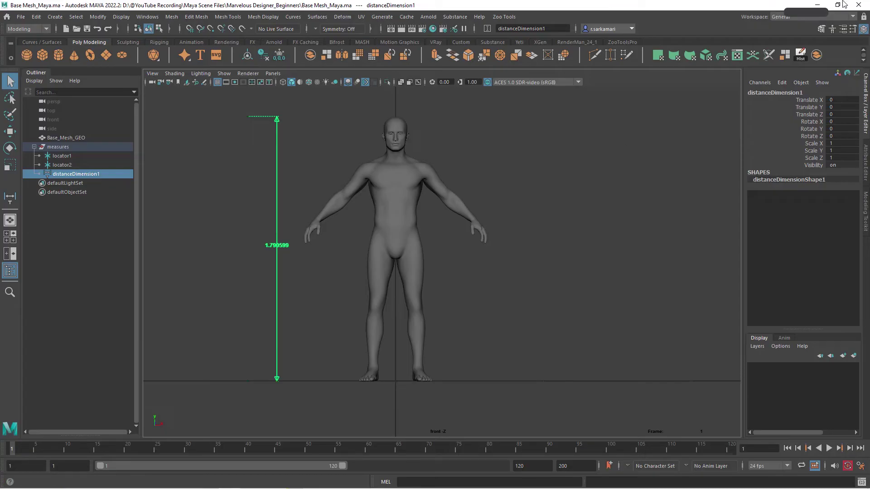
Switch back to Marvelous Designer and choose the body's FBX file for import
click(817, 5)
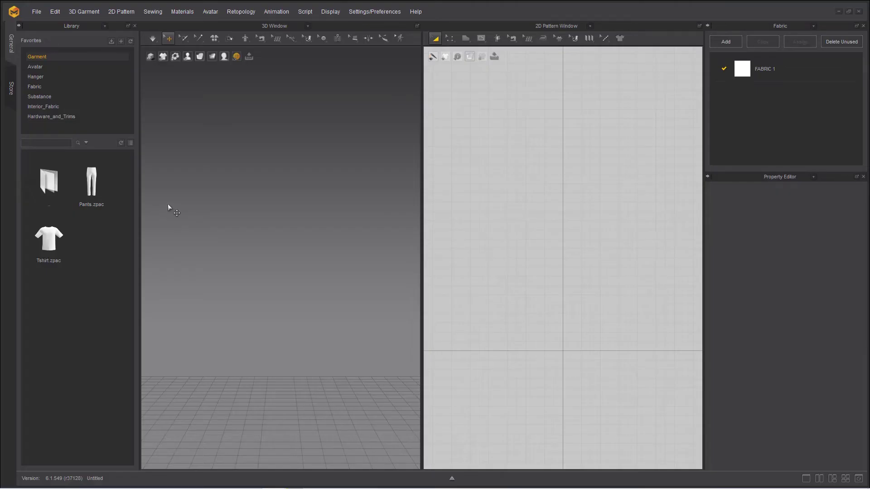
click(37, 13)
mouse_move(52, 88)
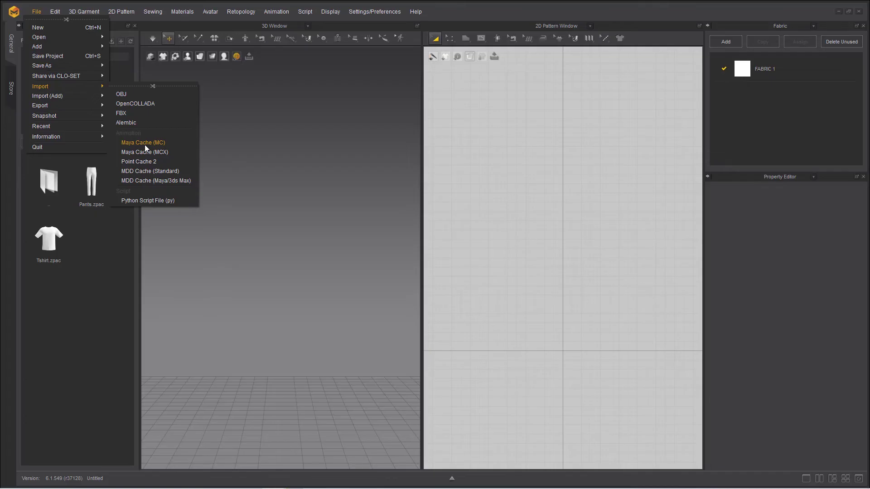
click(129, 114)
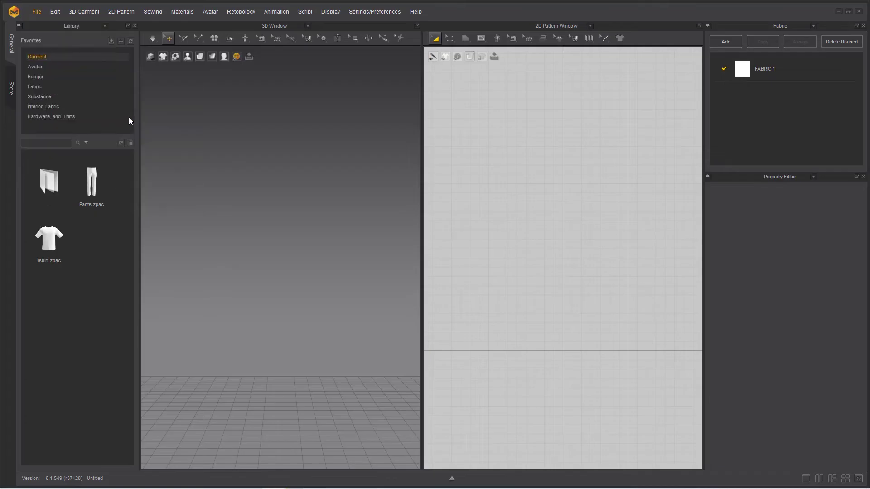
click(247, 206)
click(506, 360)
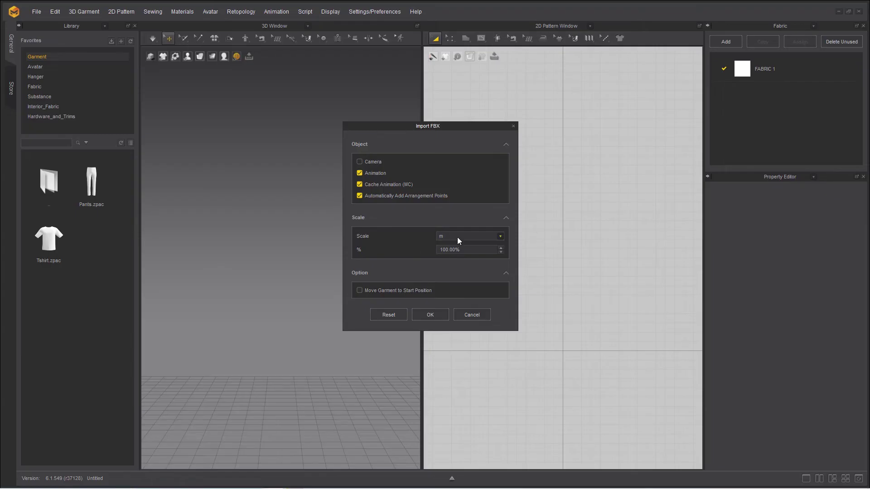
Set the FBX import scale to m and import the body mesh
click(502, 238)
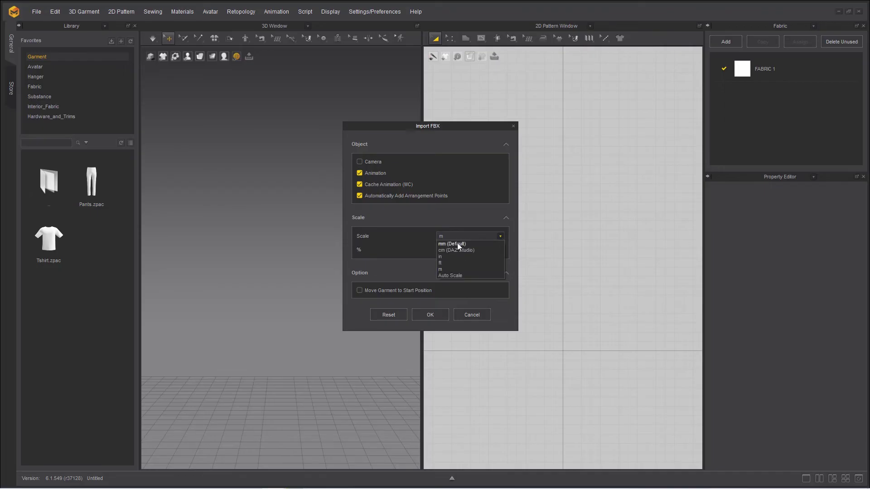
click(459, 244)
click(500, 235)
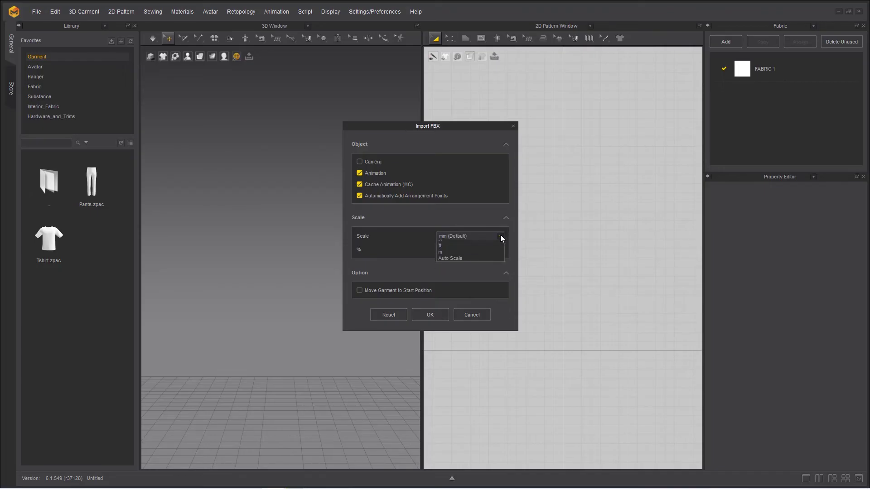
click(463, 269)
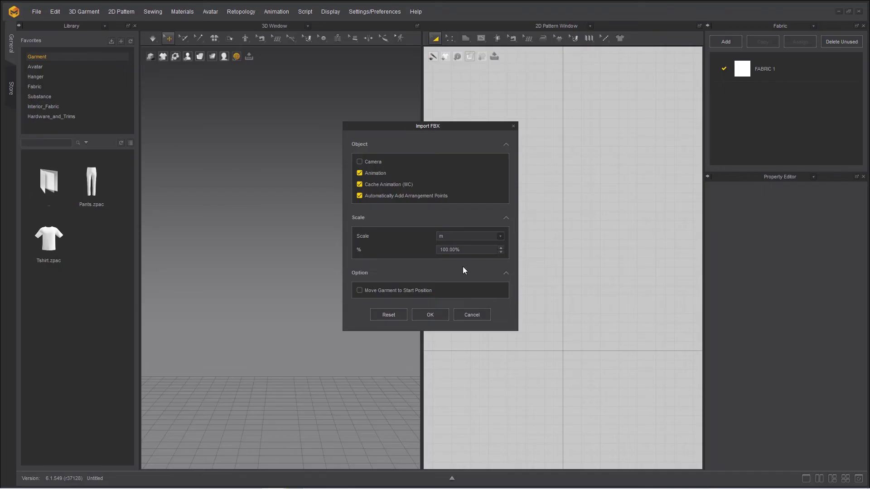
click(500, 237)
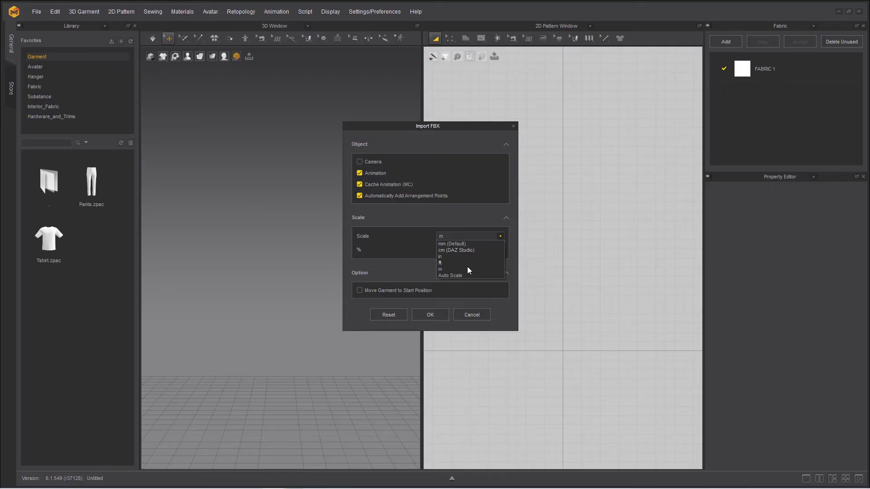
click(467, 269)
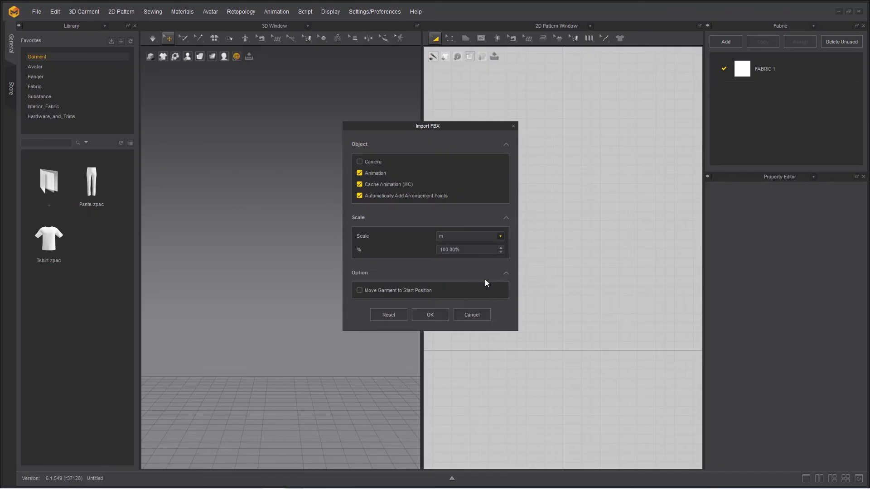
click(428, 314)
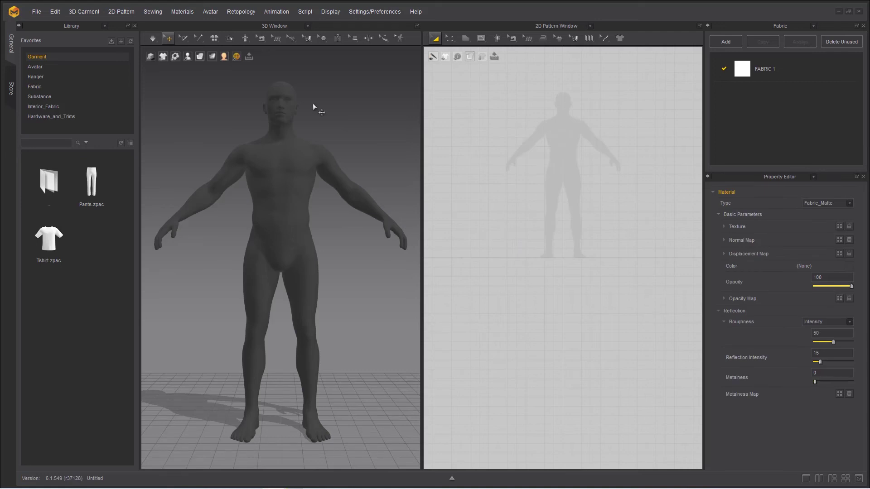
Turn on Quality Render for the 3D Window and inspect the imported body in the 3D and 2D windows
click(374, 14)
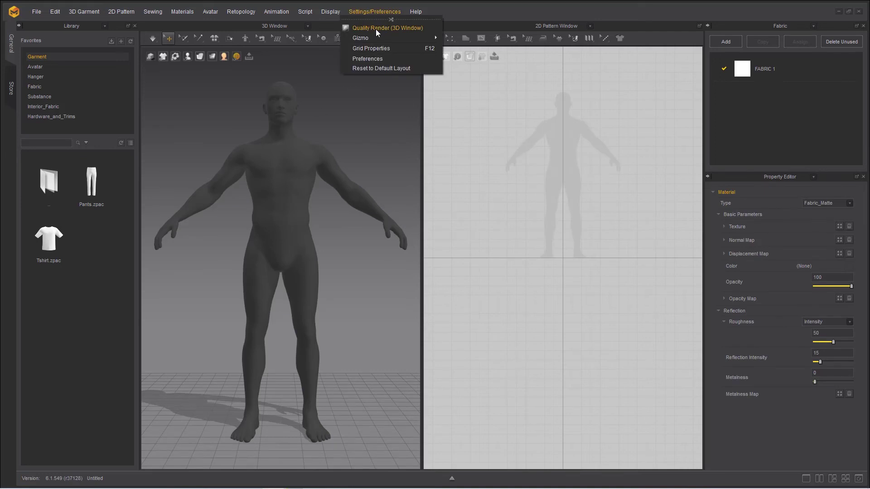
click(376, 29)
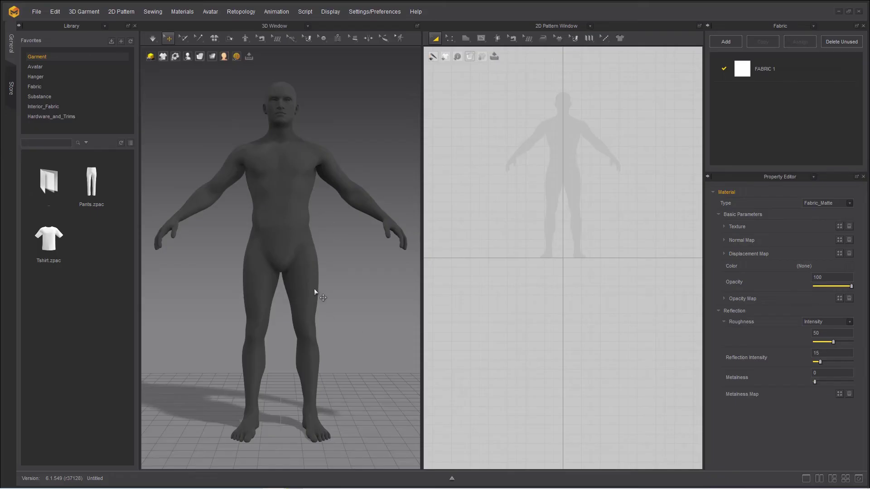
mouse_move(223, 295)
right_down()
mouse_move(262, 348)
mouse_move(196, 301)
mouse_move(233, 298)
right_up()
middle_drag(232, 297, 247, 283)
scroll(247, 283, up, 5)
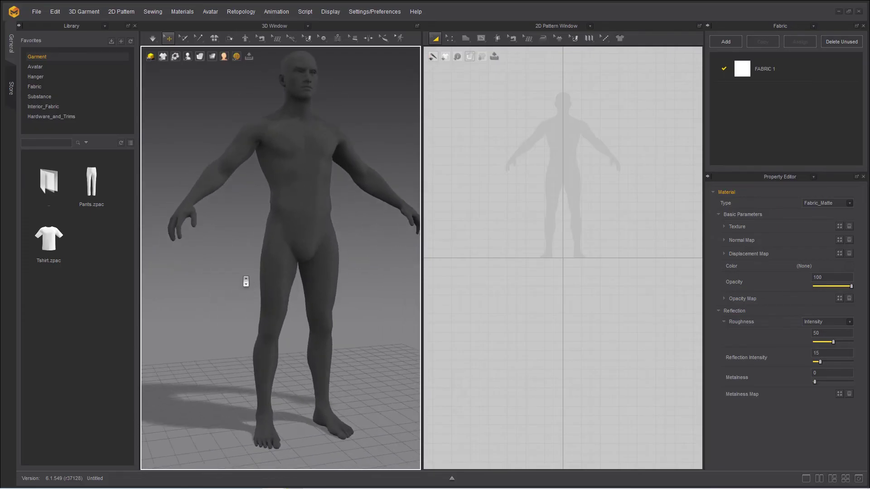
scroll(273, 288, down, 5)
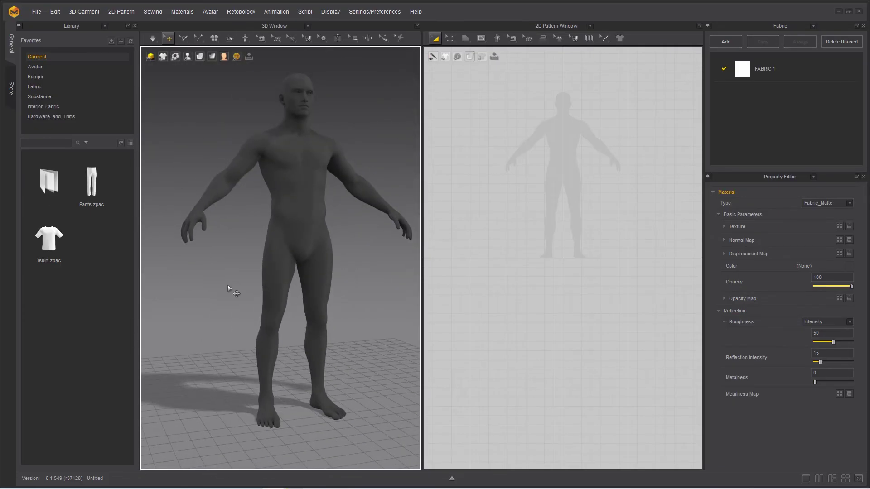
right_drag(229, 287, 274, 361)
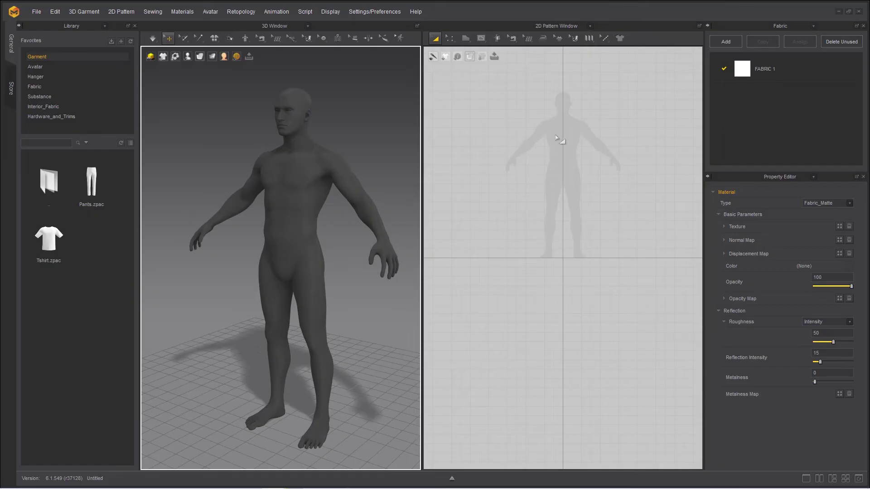
right_drag(563, 140, 530, 192)
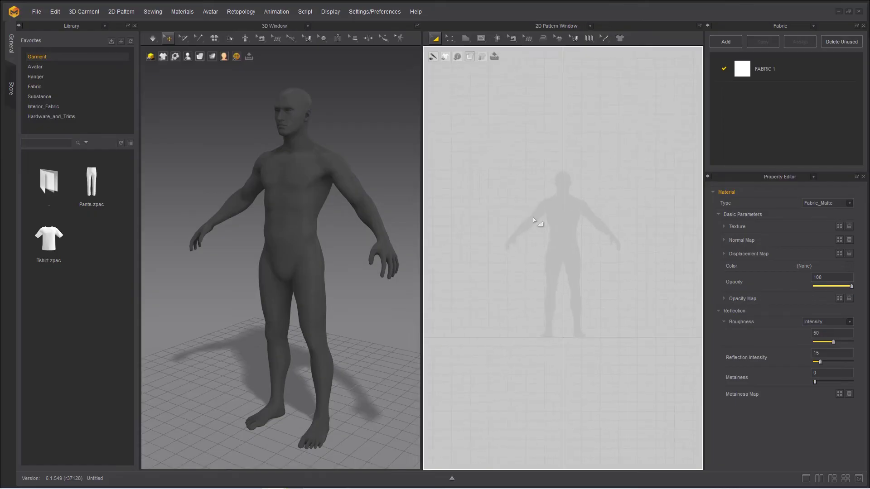
Frame the body's full silhouette in the 2D Pattern Window
scroll(538, 219, up, 3)
scroll(538, 219, up, 3)
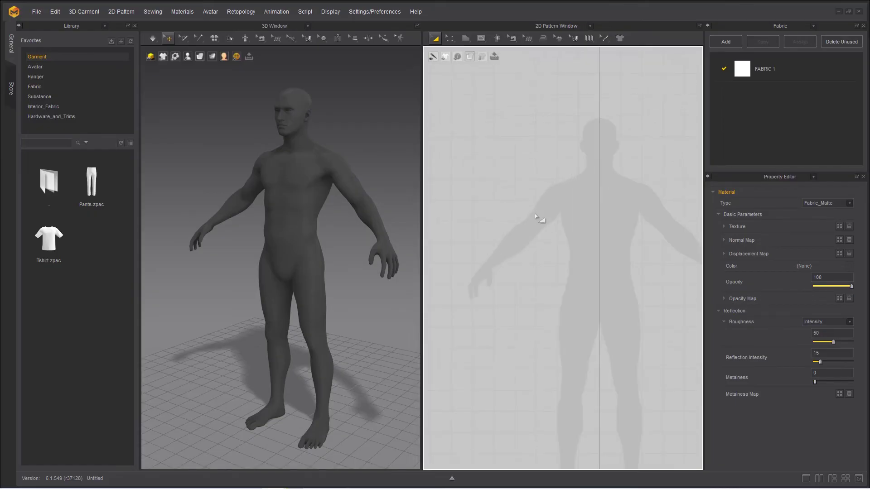
scroll(537, 218, down, 2)
middle_drag(566, 227, 541, 223)
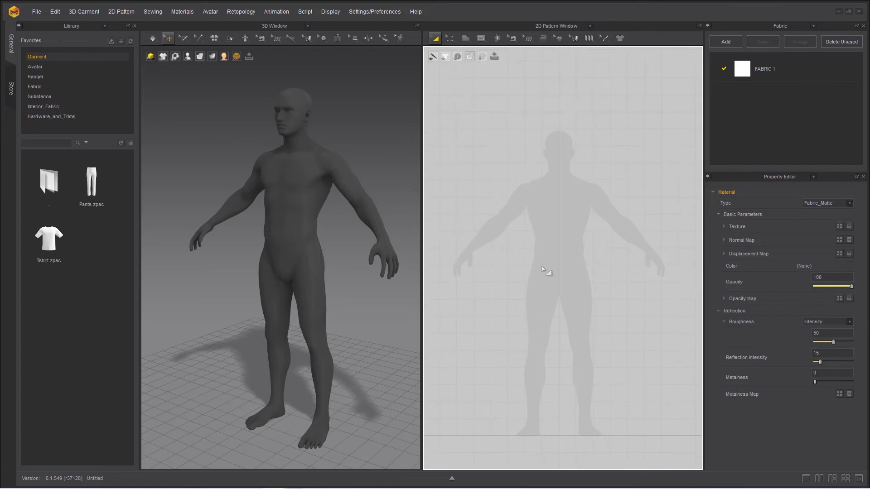
Select the body mesh in the 3D Window and try out larger and smaller sizes for its rotation gizmo
click(292, 184)
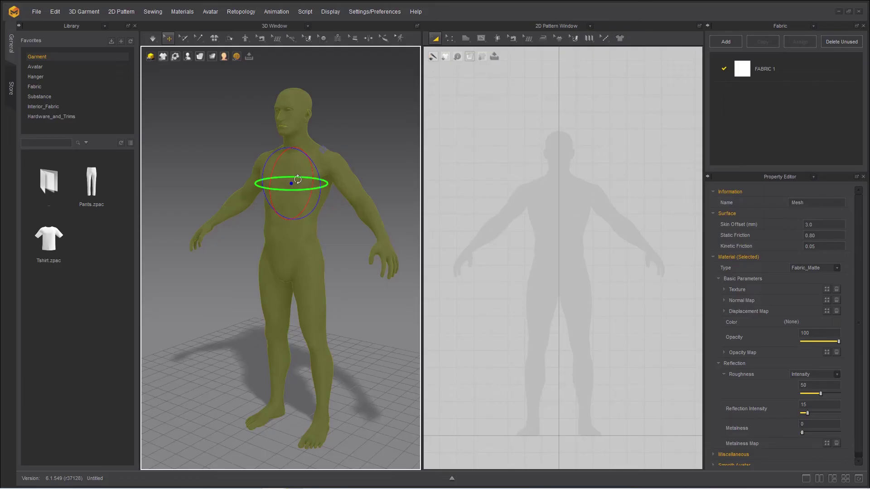
key(minus)
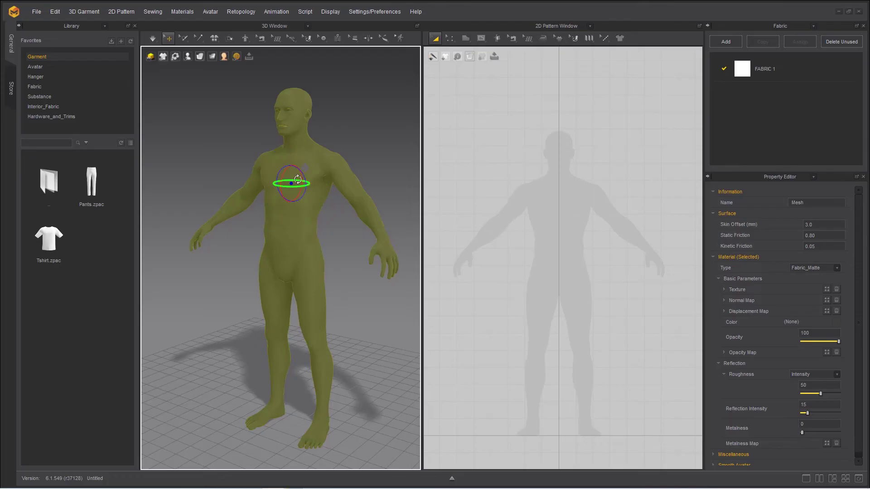
key(plus)
key(plus)
key(plus)
key(plus)
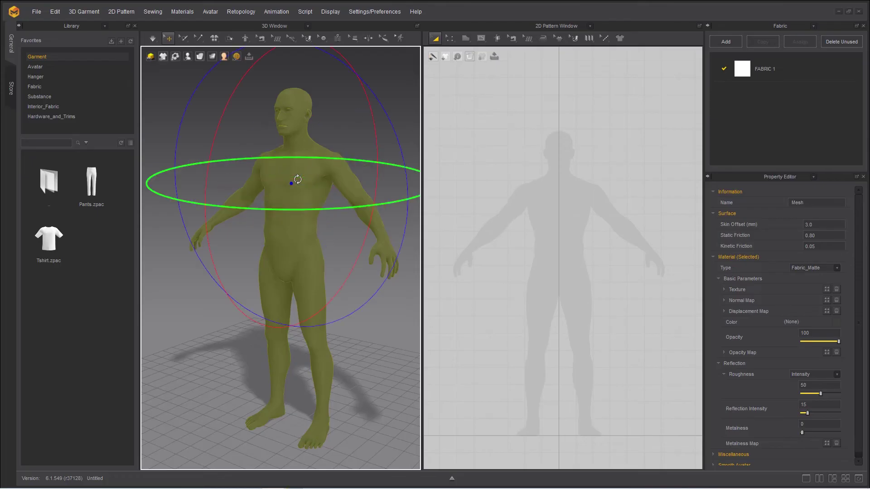
key(minus)
key(minus)
key(plus)
key(plus)
key(minus)
key(minus)
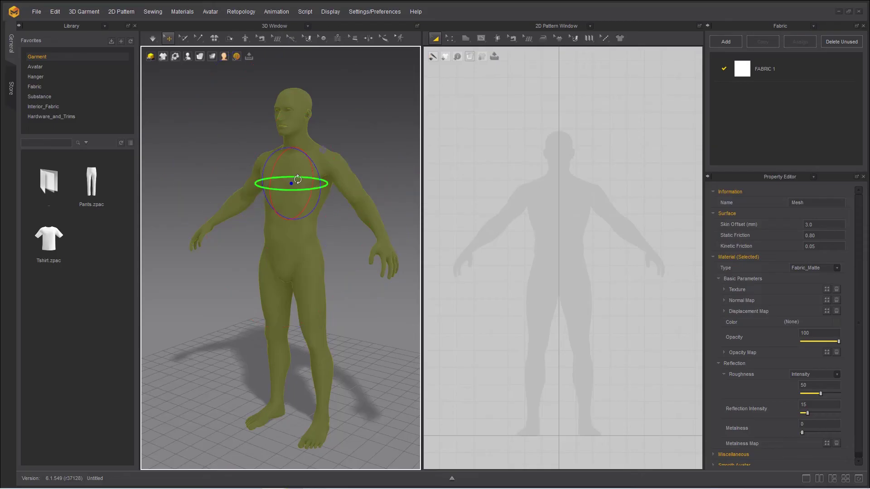
key(plus)
key(plus)
key(minus)
key(minus)
Switch the body mesh to the move gizmo, set the gizmo to Local Coordinate and select the mesh again at the shoulder
key(w)
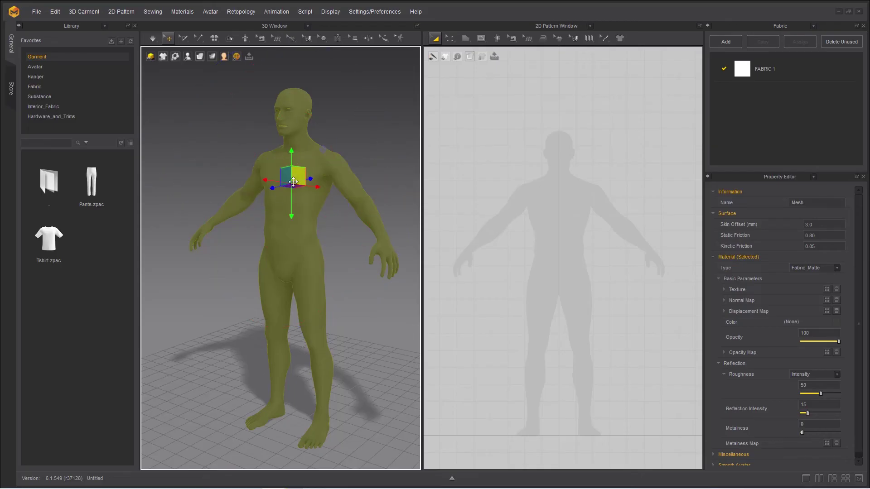
right_drag(255, 300, 329, 308)
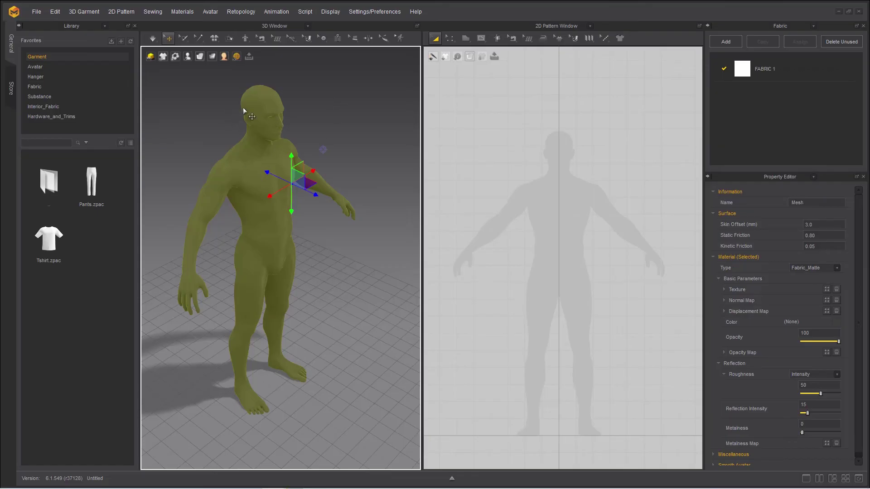
click(374, 13)
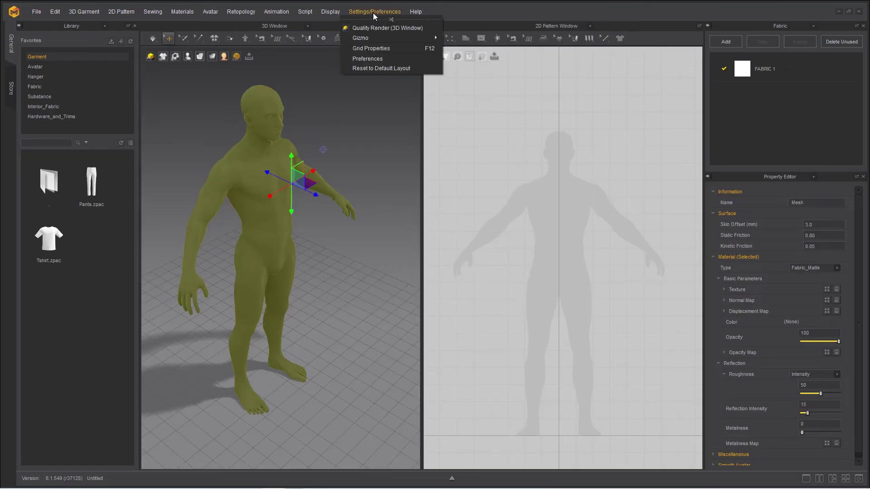
mouse_move(382, 36)
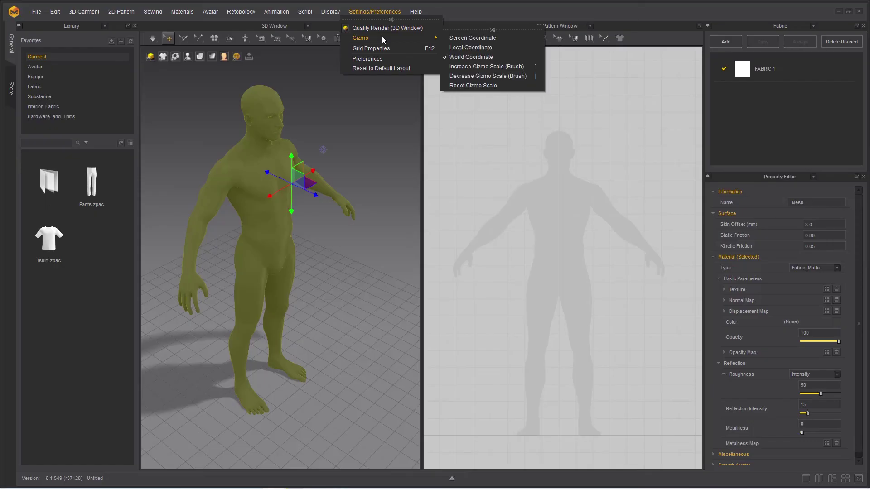
click(466, 48)
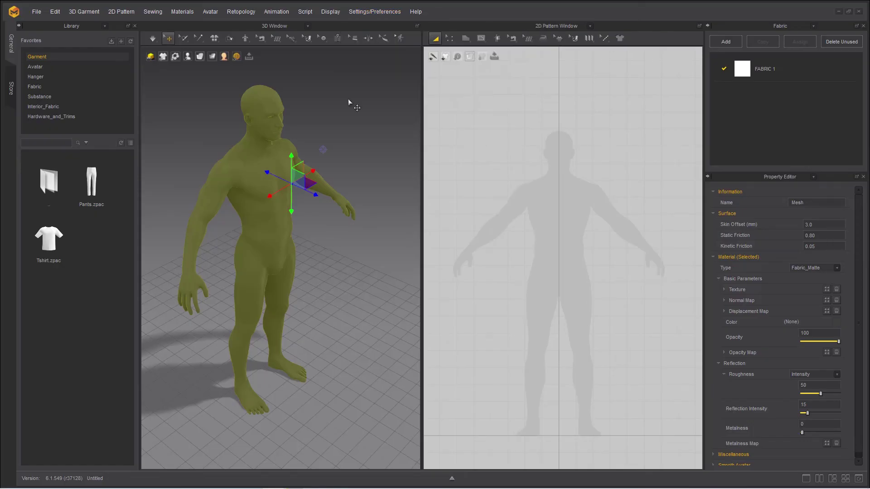
click(242, 168)
right_drag(321, 263, 253, 136)
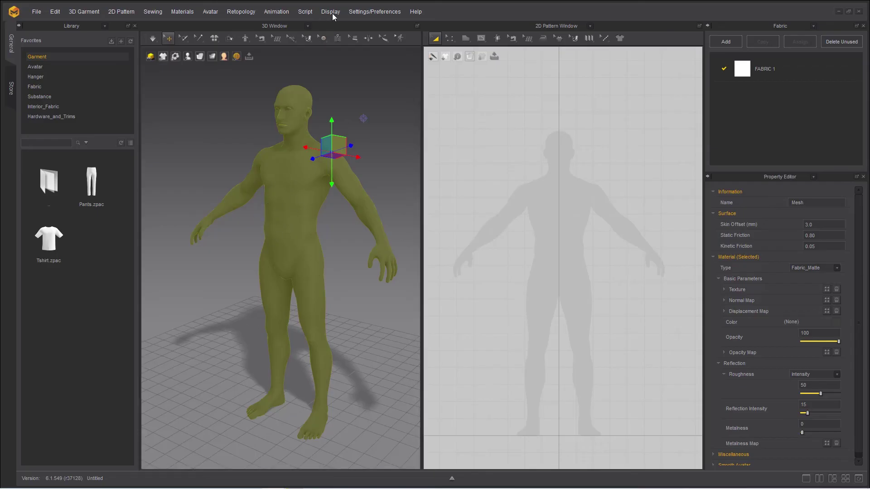
Set the gizmo to World Coordinate and check its axes from another angle around the body
click(361, 14)
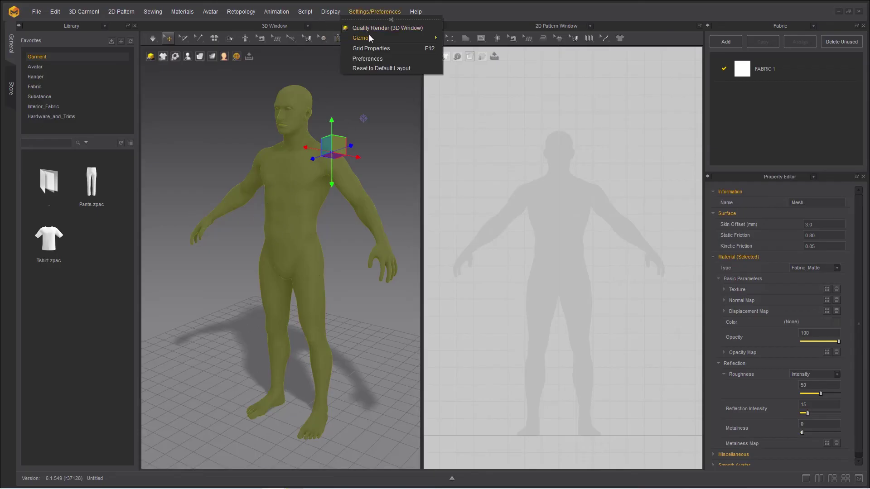
mouse_move(368, 35)
click(456, 56)
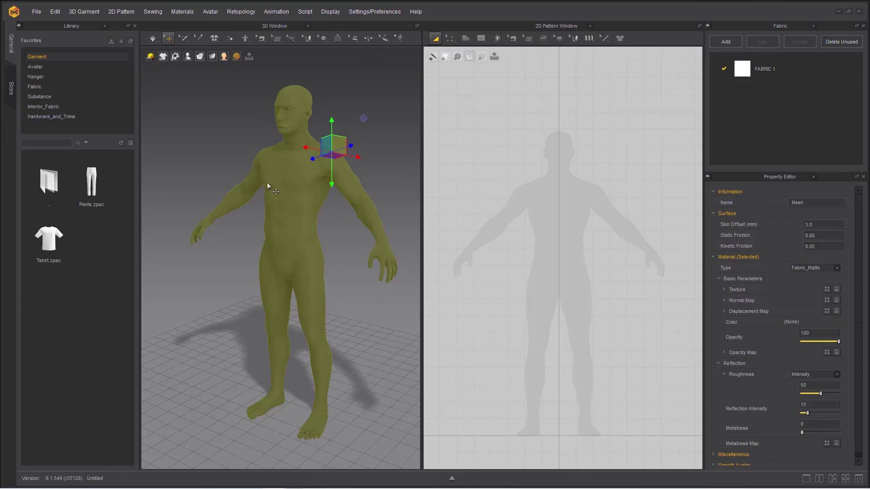
right_drag(217, 273, 347, 278)
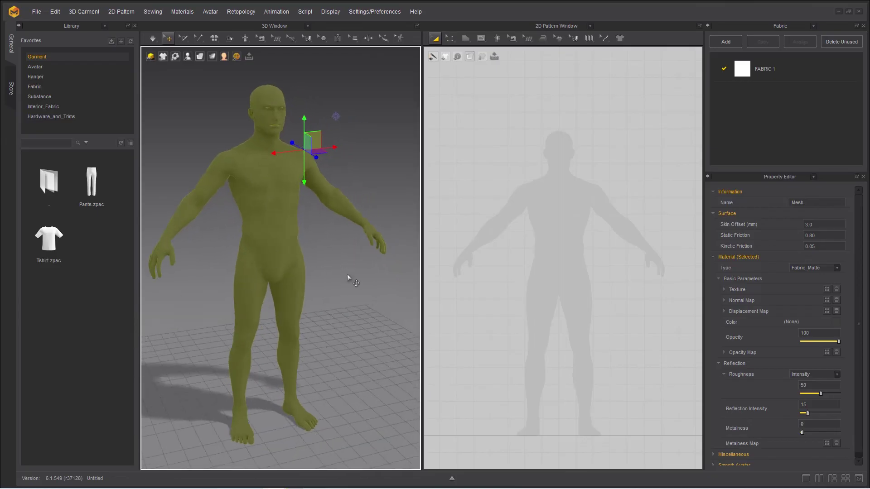
Try the Screen Coordinate option for the gizmo and check its axes from several angles
click(364, 10)
mouse_move(368, 38)
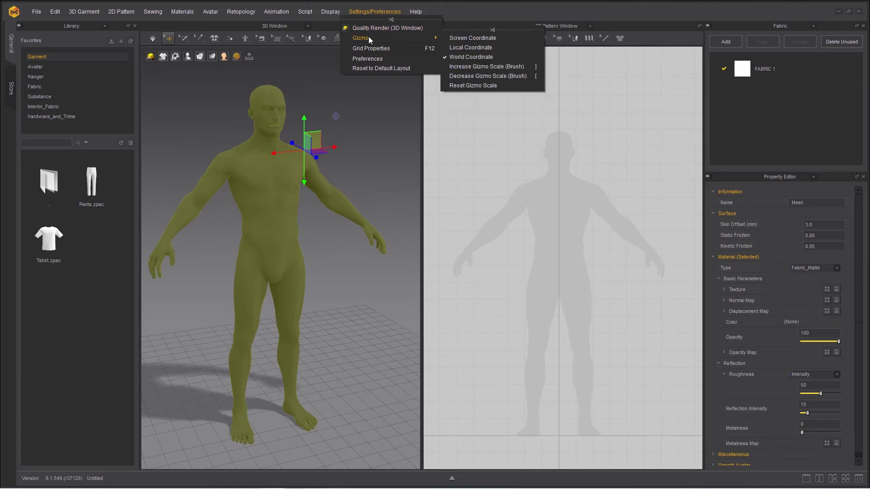
click(463, 37)
right_drag(344, 251, 314, 181)
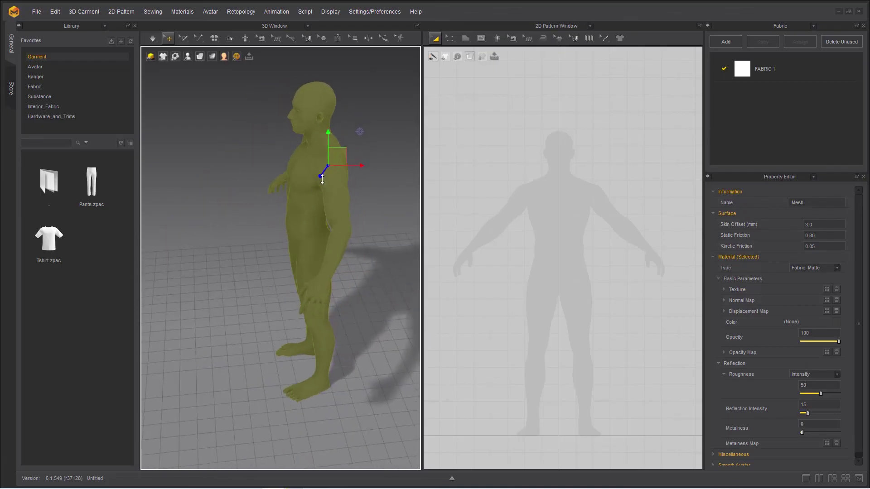
right_drag(224, 241, 249, 229)
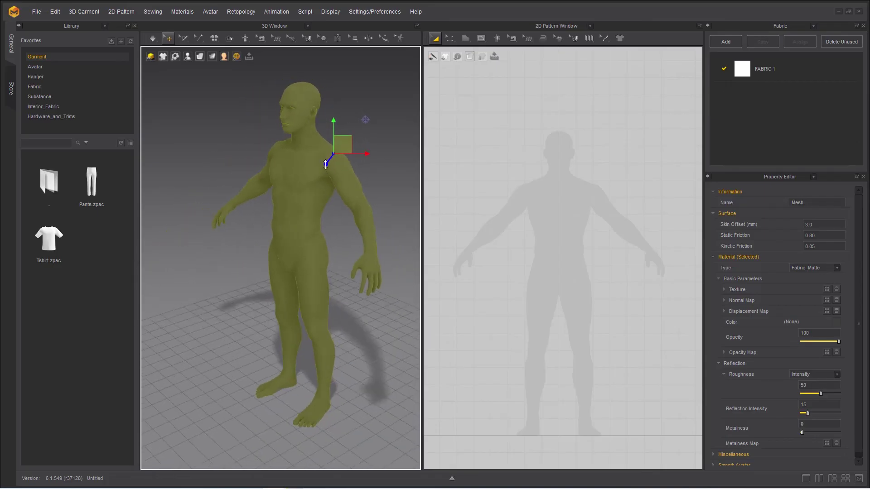
Return the gizmo from Screen Coordinate to World Coordinate
click(378, 12)
mouse_move(385, 37)
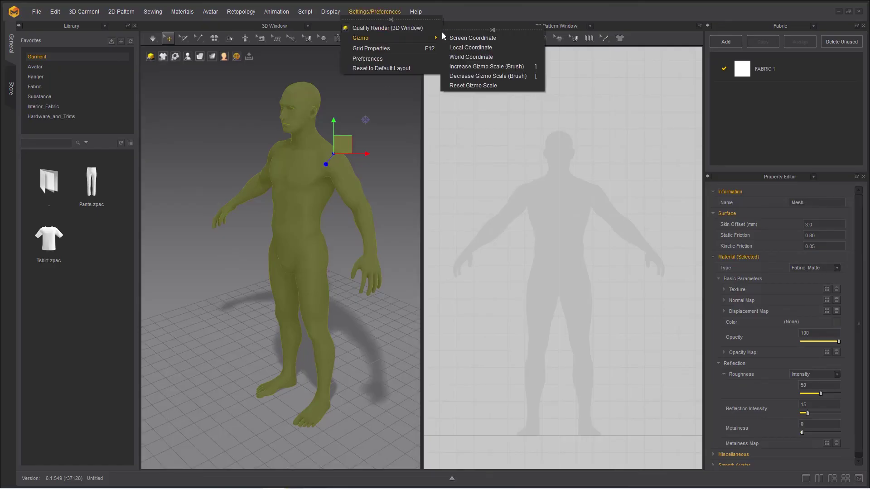
click(460, 56)
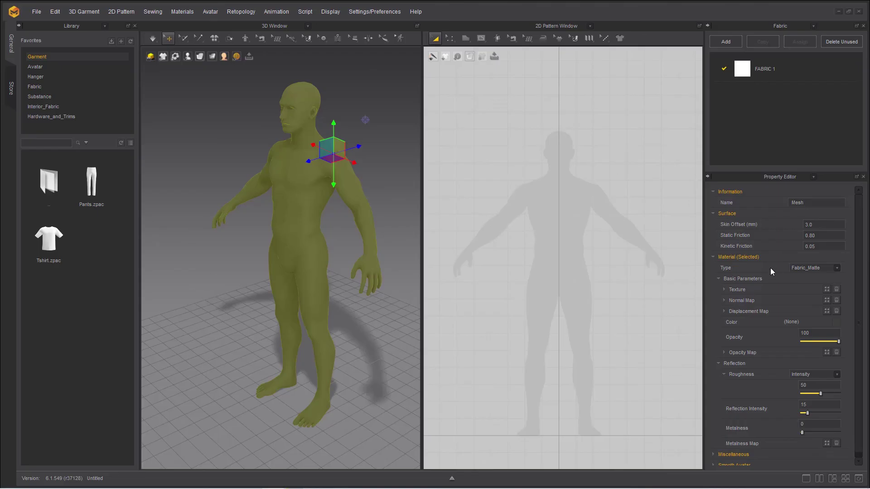
Rename the body mesh in its Information properties, entering a person's first name in capitals
scroll(818, 254, down, 1)
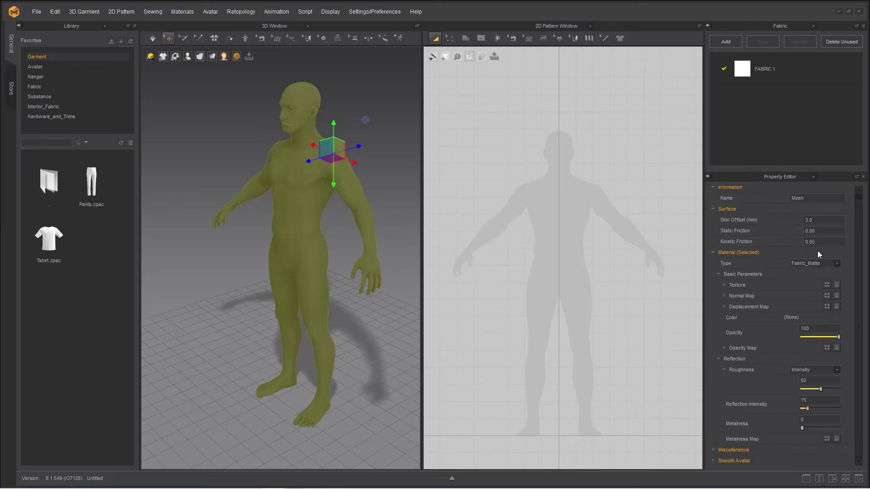
scroll(810, 248, up, 1)
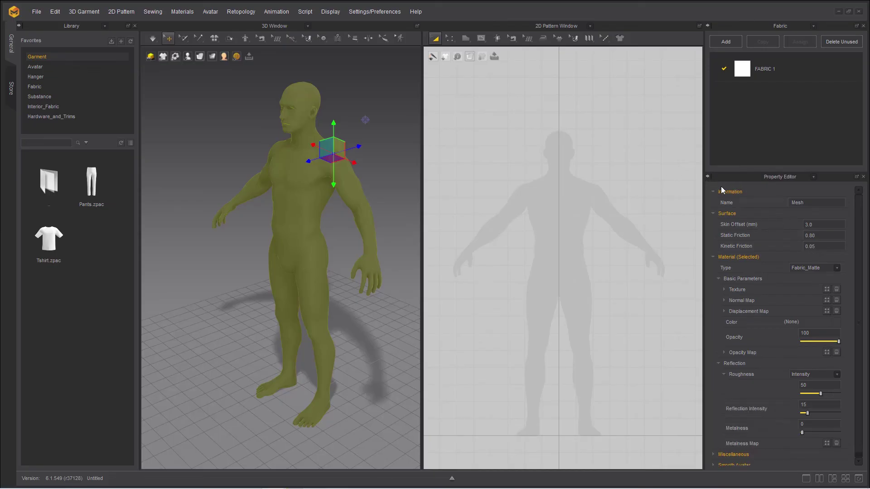
double_click(799, 202)
text(REZA)
Review the material types available for the body mesh and its opacity, keeping Fabric_Matte and 100
click(837, 269)
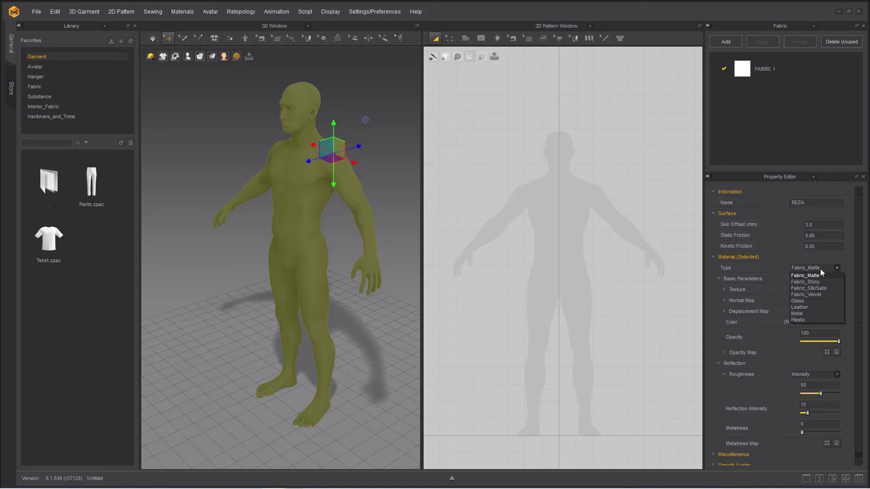
click(817, 261)
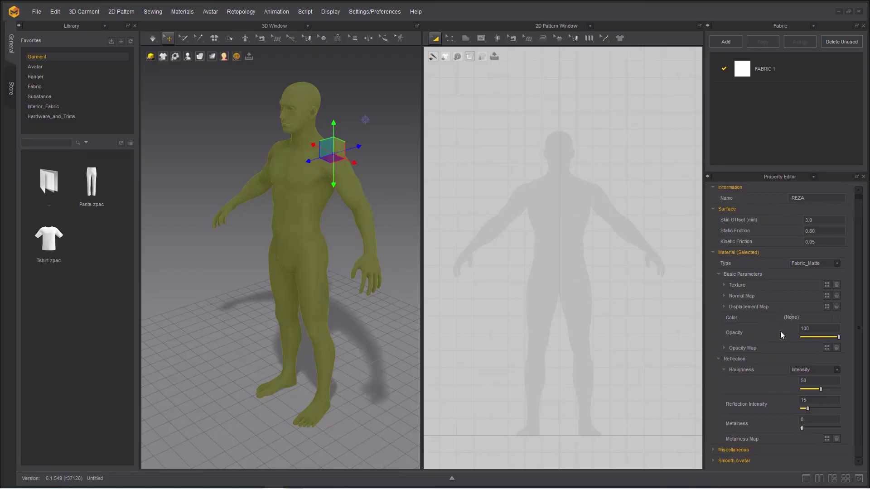
mouse_move(838, 336)
mouse_down()
mouse_move(825, 339)
mouse_move(842, 337)
mouse_up()
right_drag(257, 337, 292, 313)
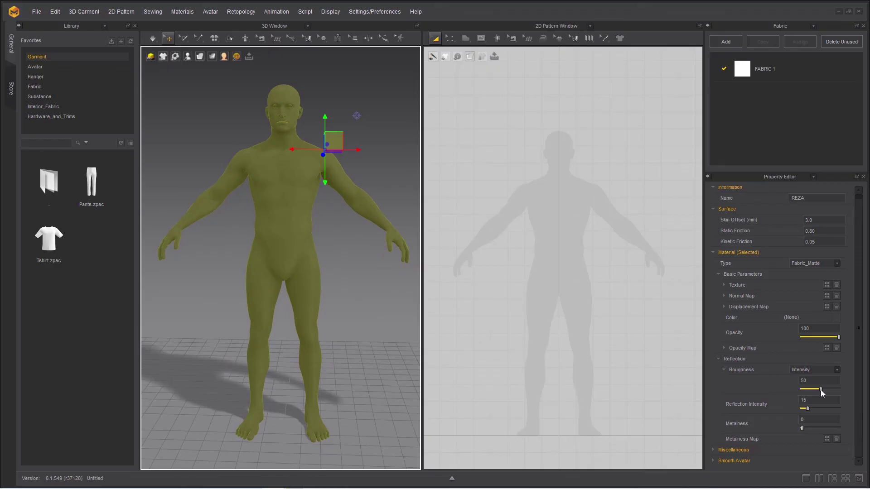
Experiment with the body material's reflection settings, finish with Roughness 48 and Reflection Intensity 25, and deselect the mesh
drag(820, 390, 852, 403)
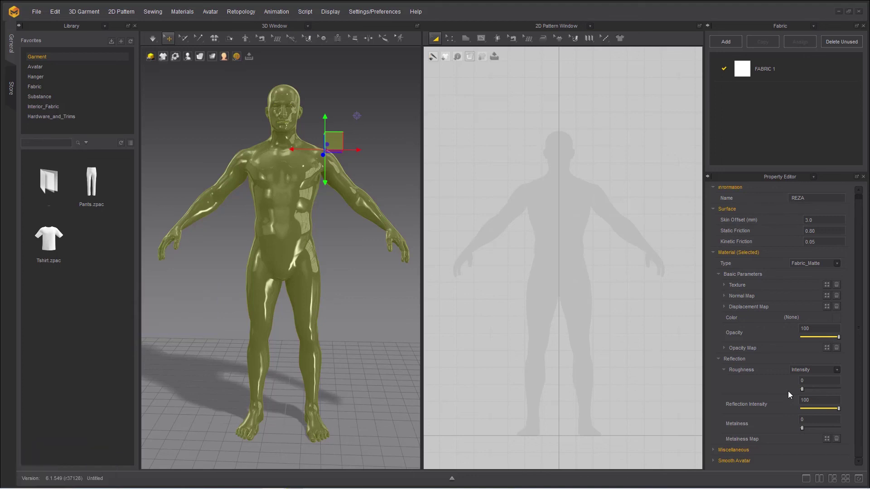
mouse_move(802, 427)
mouse_down()
mouse_move(853, 427)
mouse_move(792, 427)
mouse_up()
drag(827, 408, 819, 389)
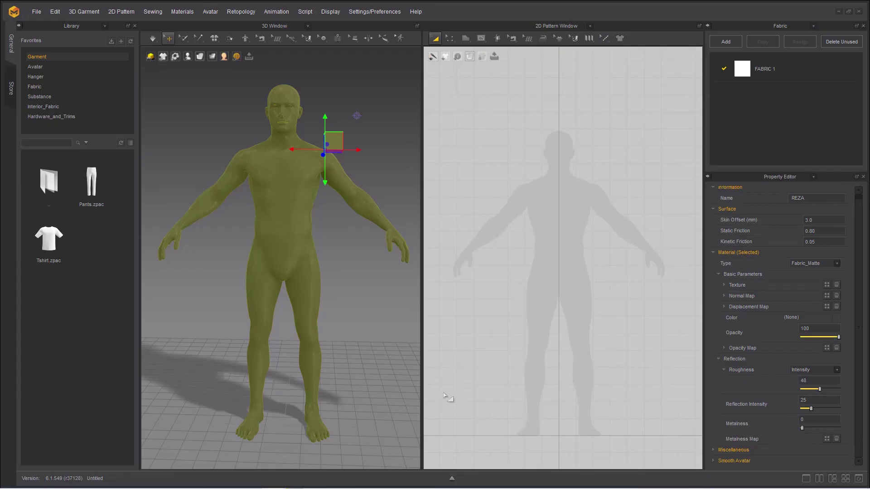
click(366, 253)
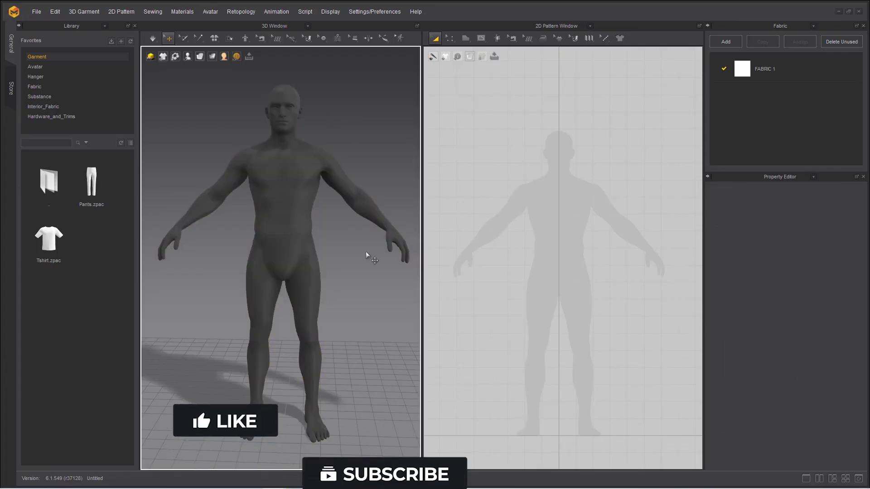